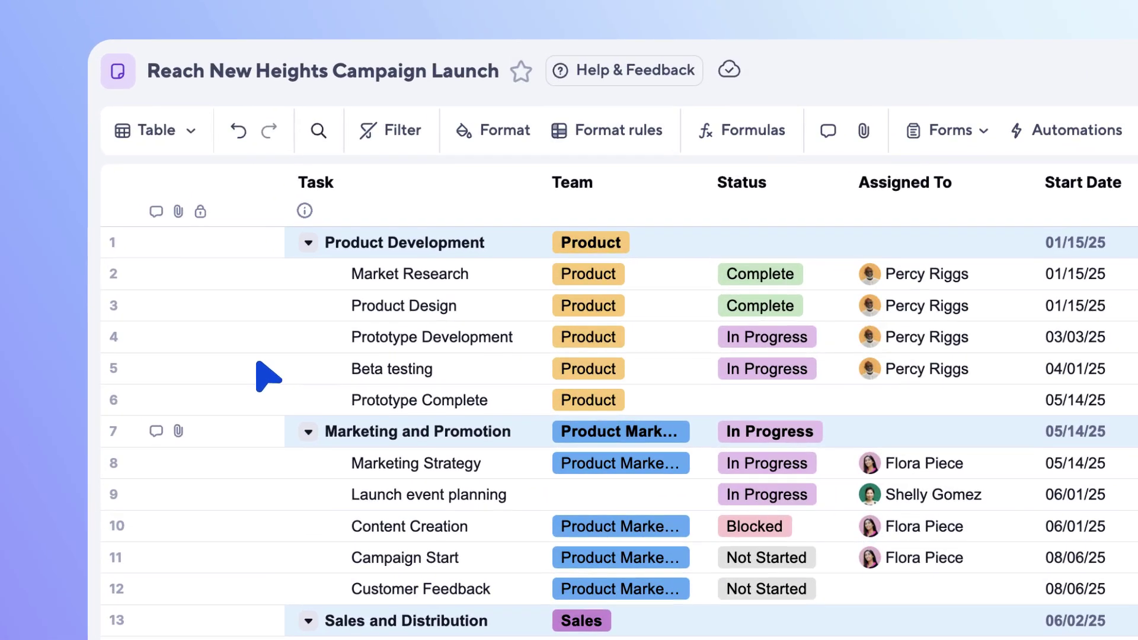
# Step: Open the sheet's view list to reach the options for creating a new item
pyautogui.click(180, 136)
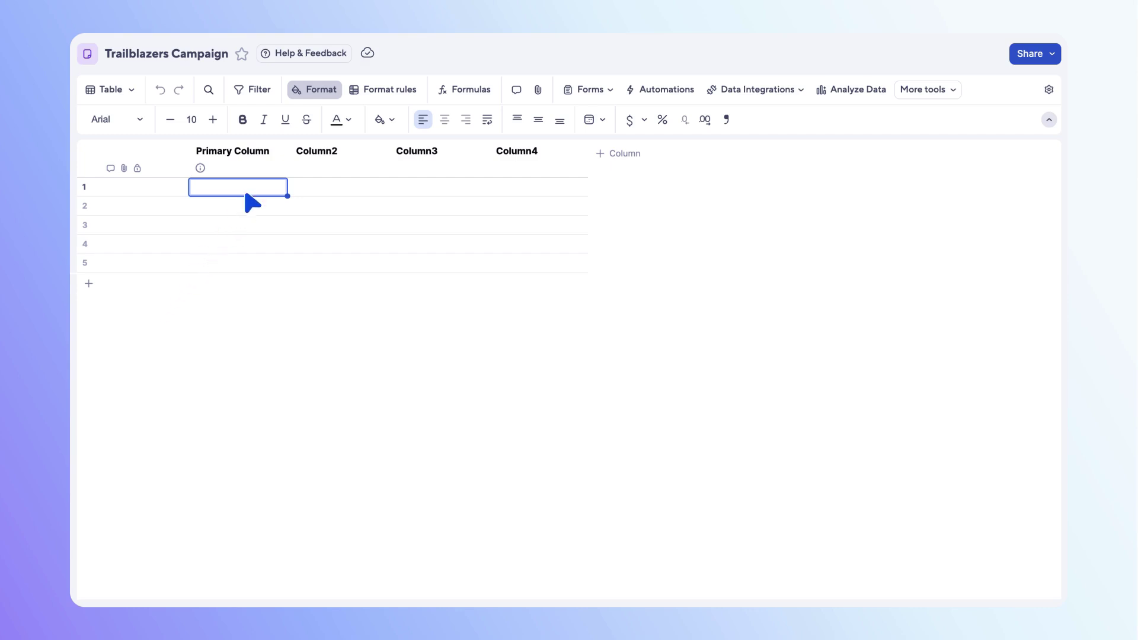
# Step: Rename the Primary Column to 'Tasks' through its column properties
pyautogui.click(276, 152)
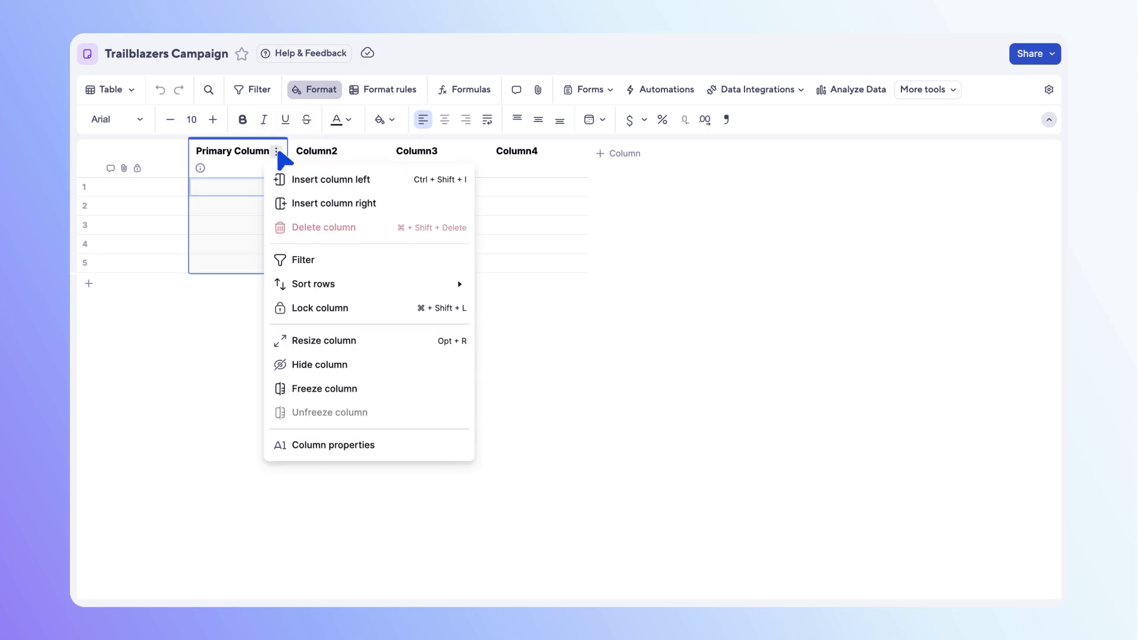
pyautogui.click(385, 444)
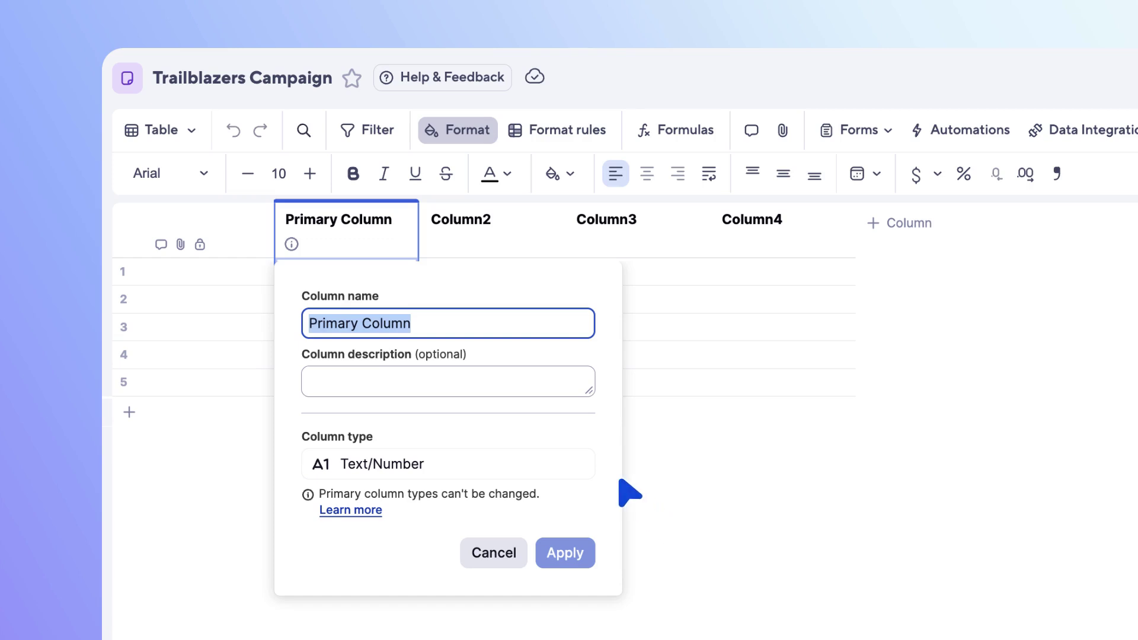
pyautogui.write('Tasks')
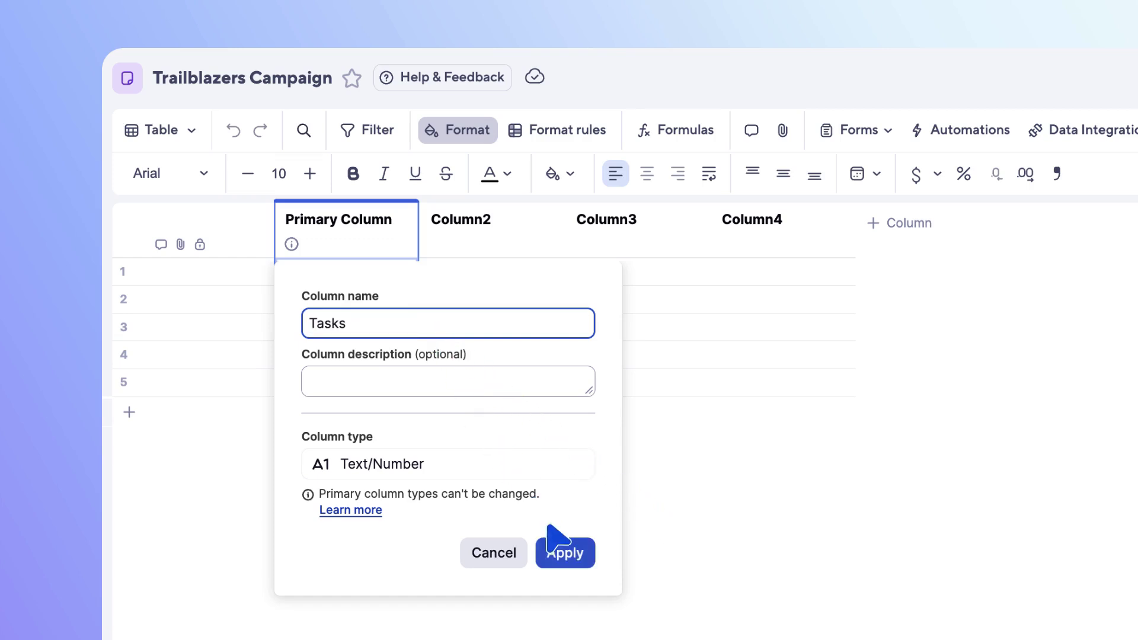
pyautogui.click(564, 552)
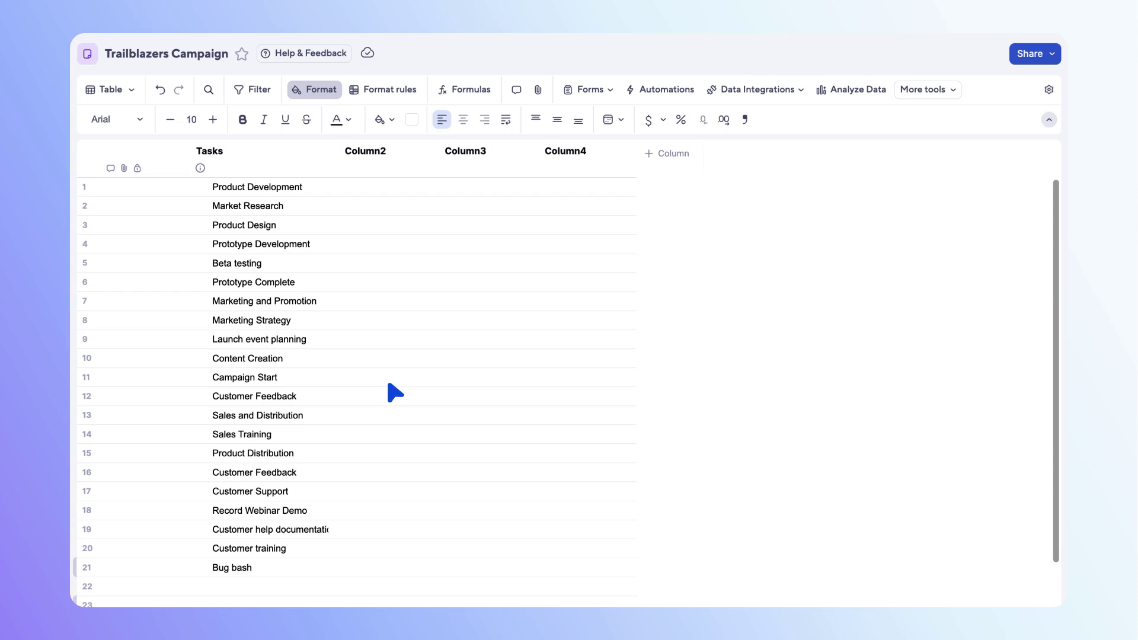
# Step: Add an 'Assigned to' contact column, described 'Team member responsible for each task', limited to list values
pyautogui.moveTo(329, 157)
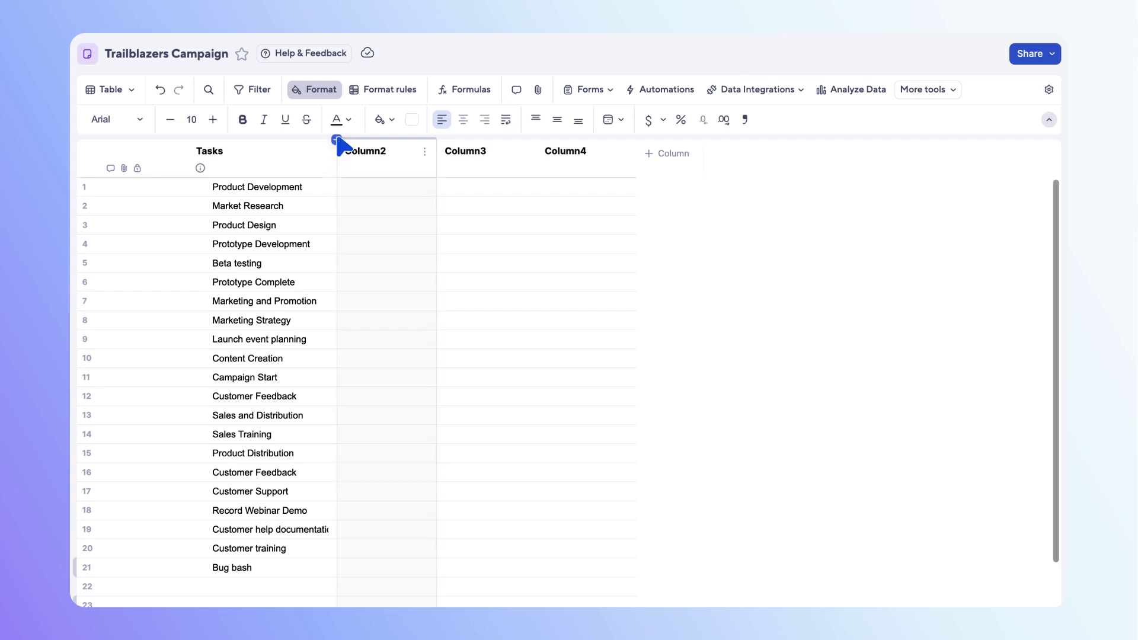
pyautogui.click(336, 140)
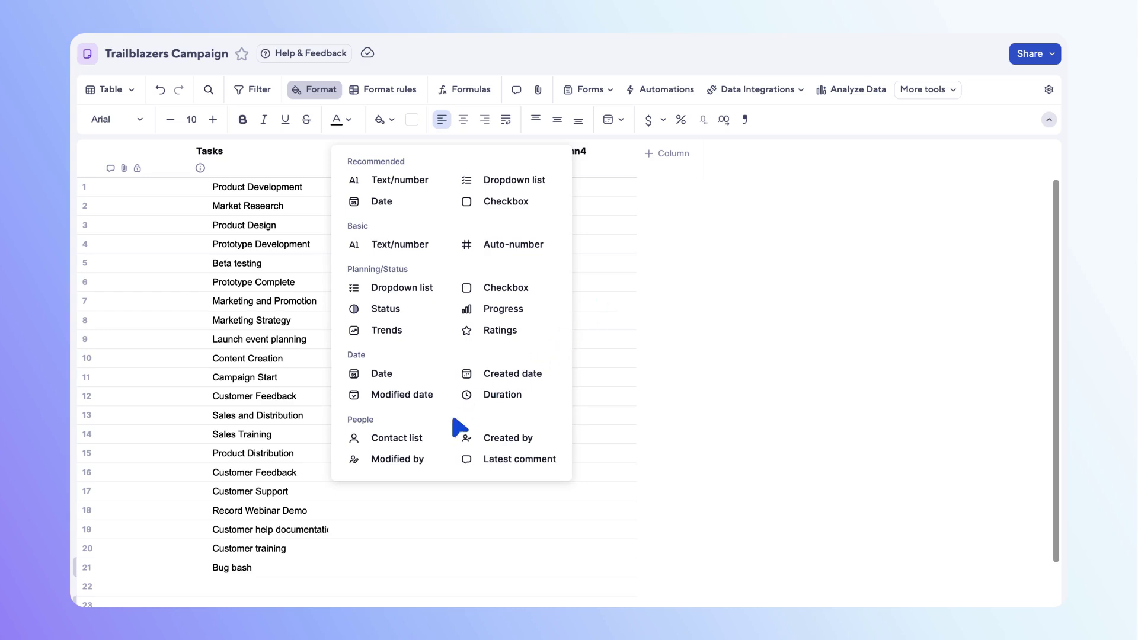
pyautogui.click(430, 433)
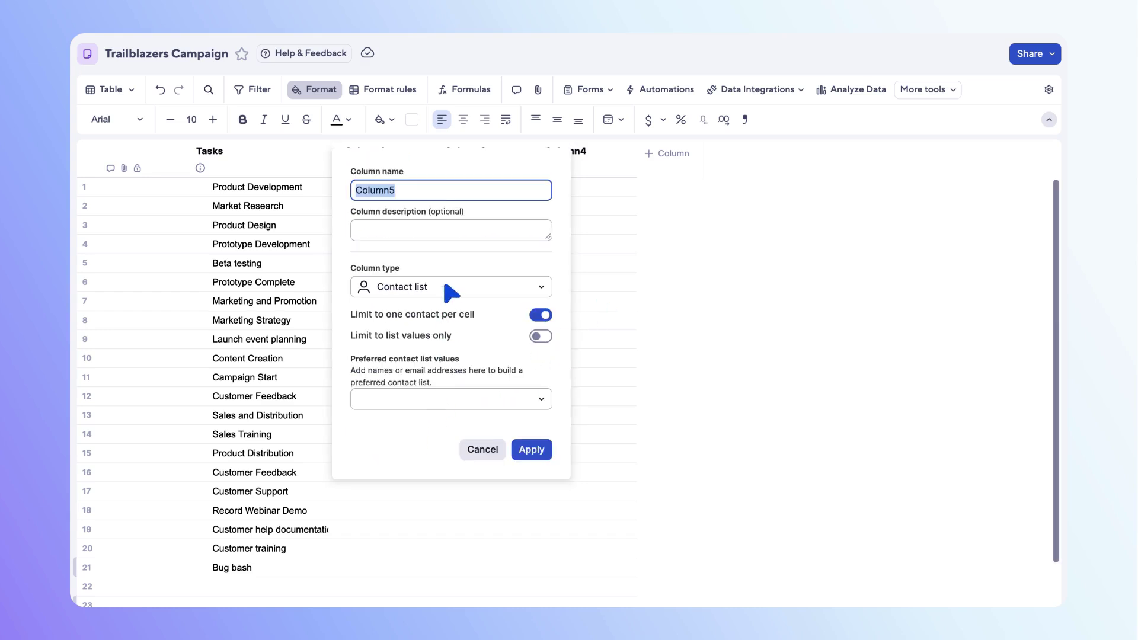
pyautogui.write('Assigned to')
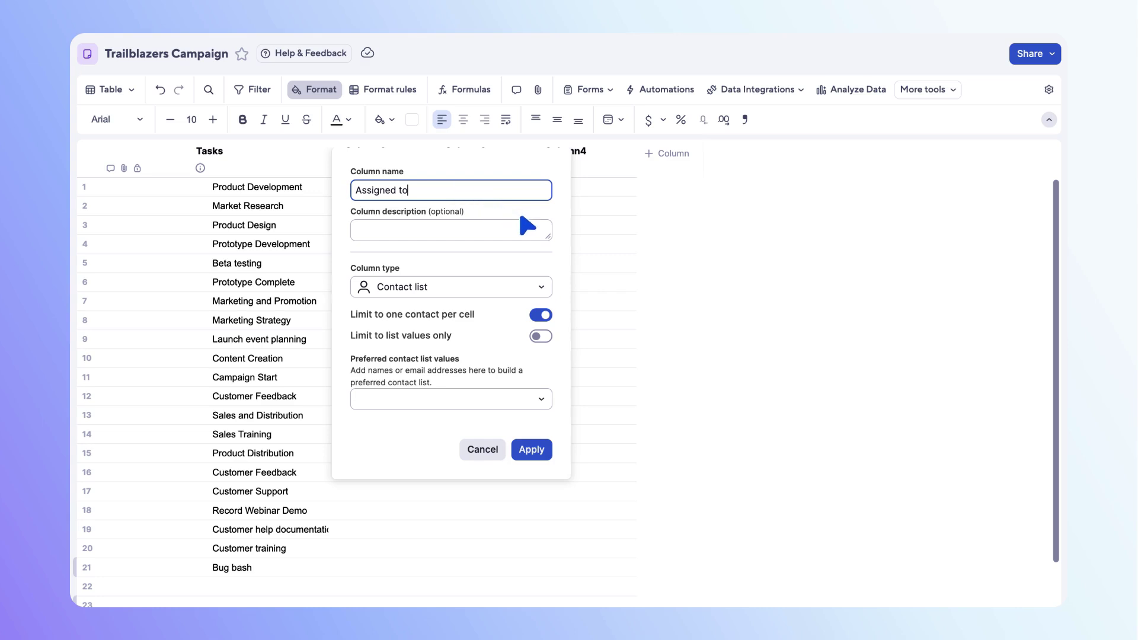
pyautogui.click(540, 225)
pyautogui.write('Team member responsible for each task')
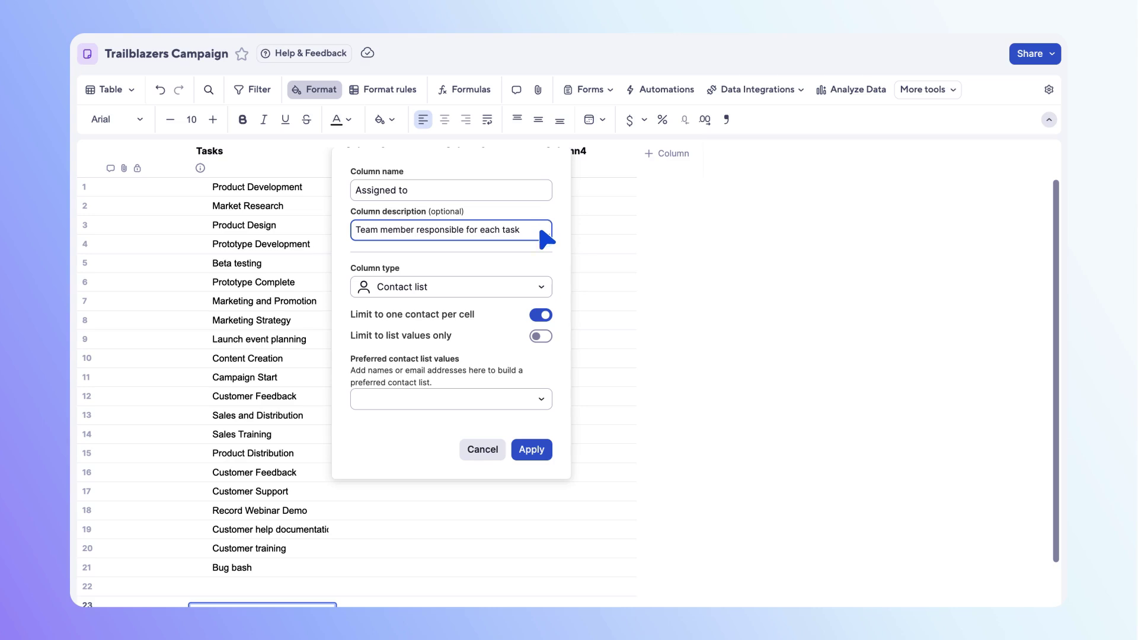
pyautogui.click(547, 337)
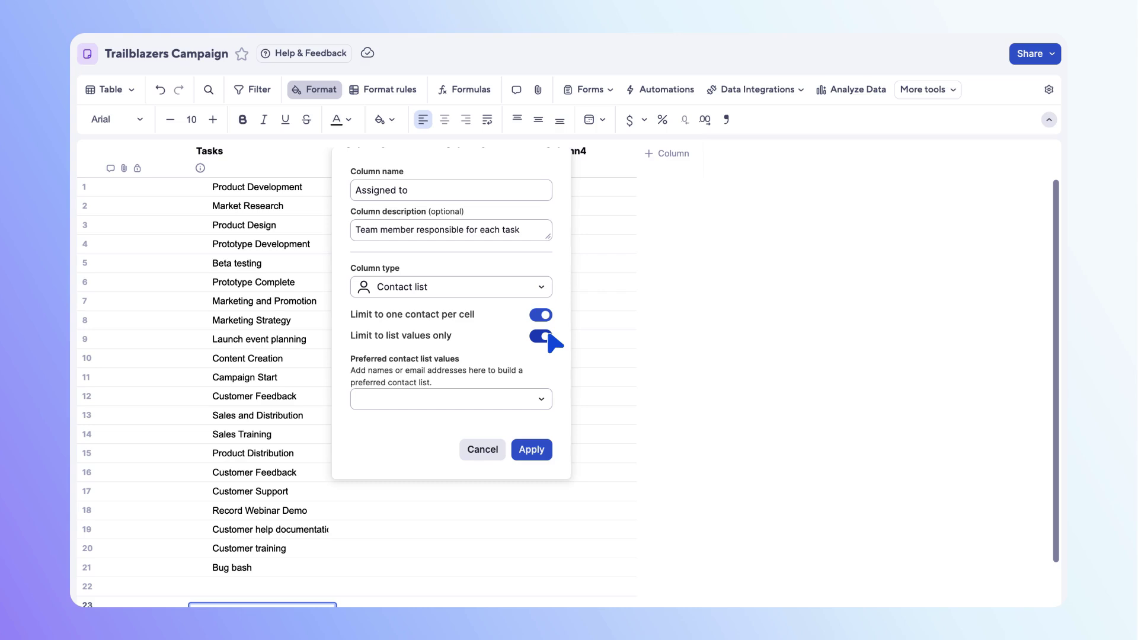
pyautogui.click(534, 398)
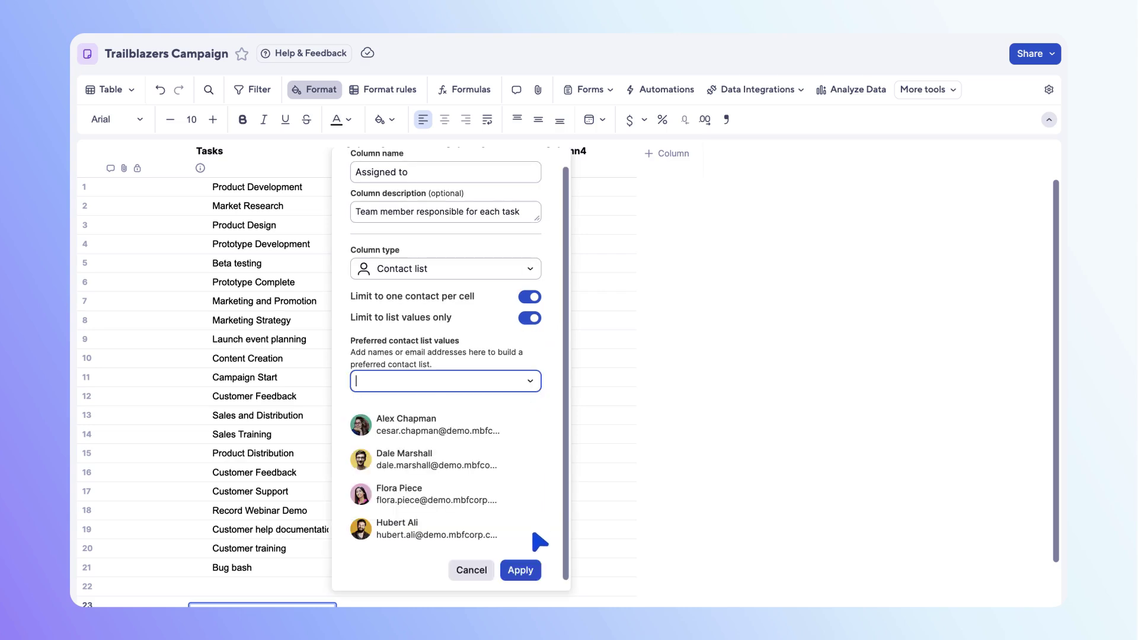
pyautogui.click(533, 571)
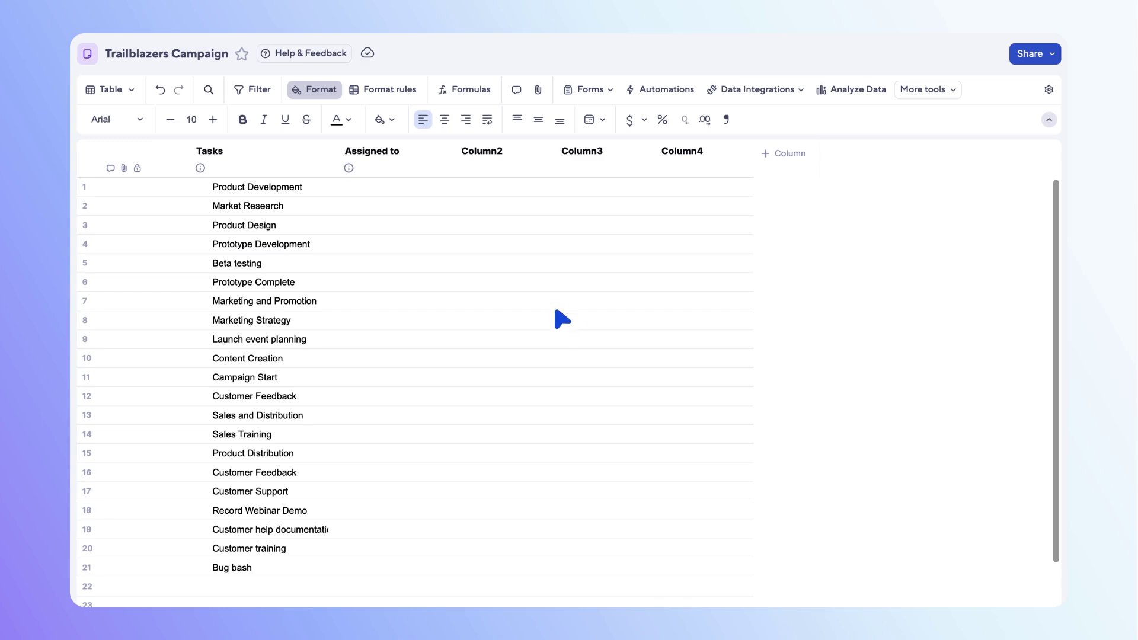
# Step: Assign a team member to the Product Development task
pyautogui.click(437, 186)
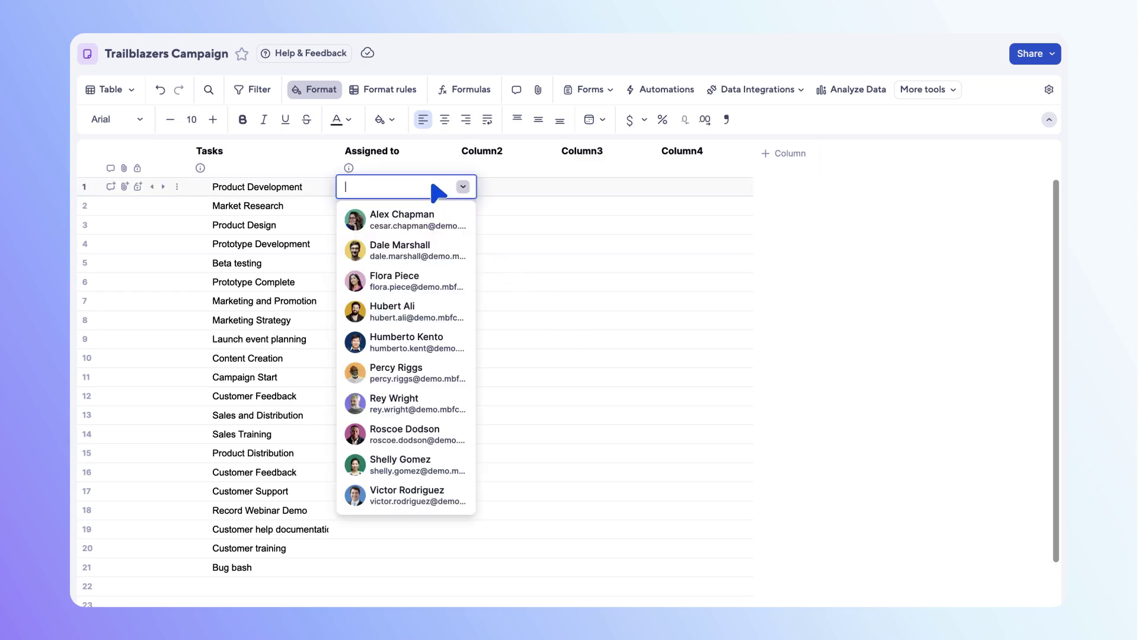
pyautogui.click(436, 279)
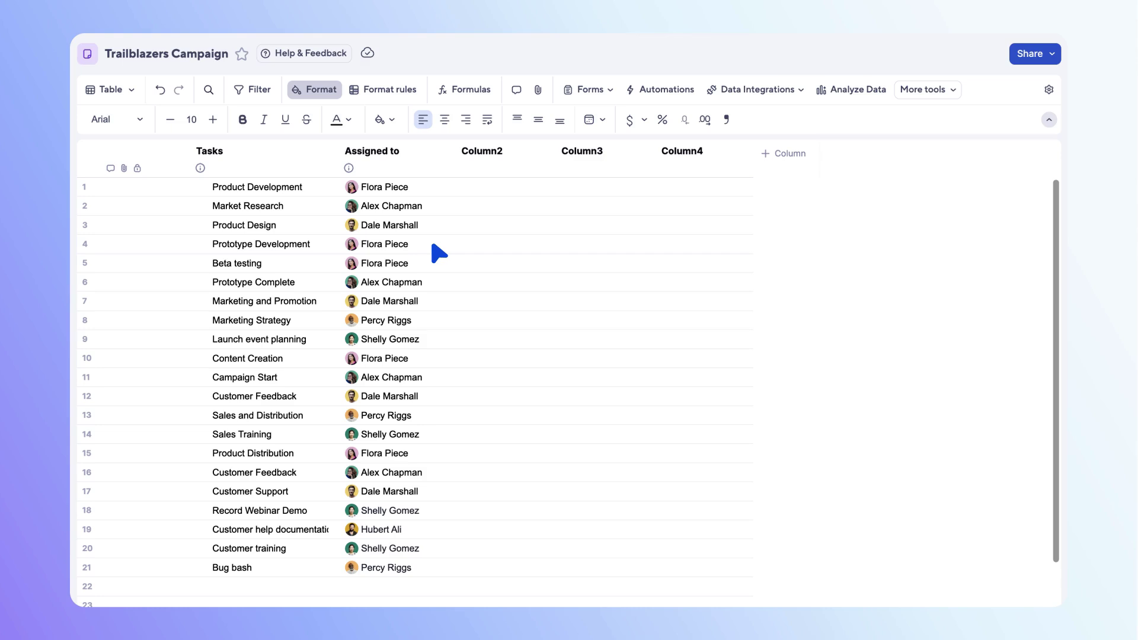
pyautogui.moveTo(350, 168)
# Step: Add a Status dropdown column with a light blue 'Not started' value; mark Product Development Completed
pyautogui.click(452, 141)
pyautogui.click(666, 182)
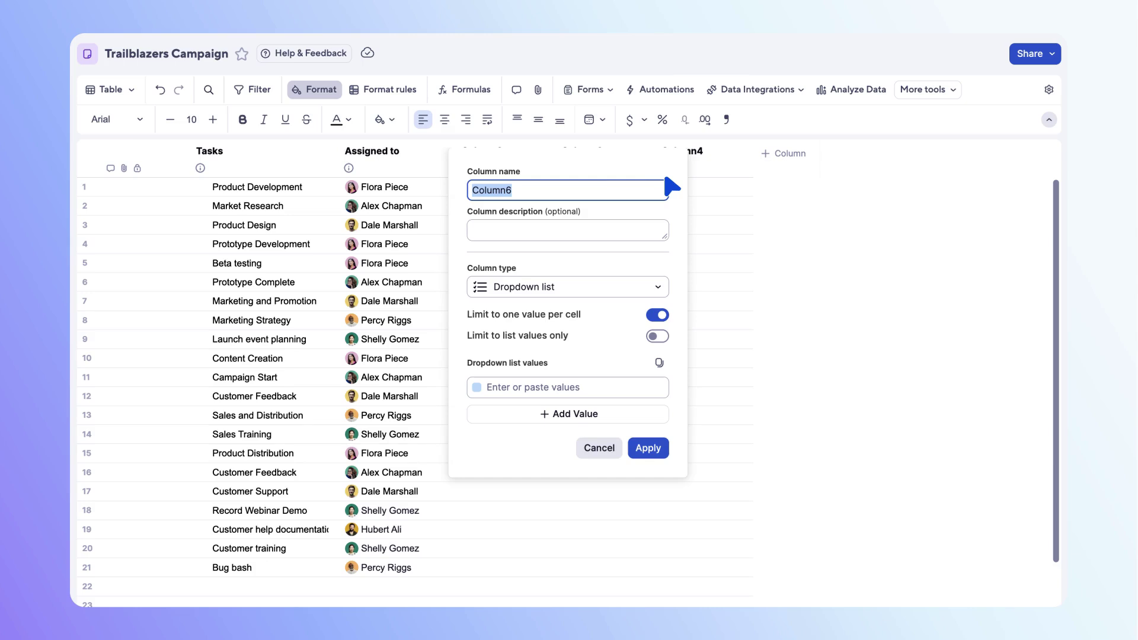
pyautogui.write('Status')
pyautogui.click(602, 386)
pyautogui.write('Not started')
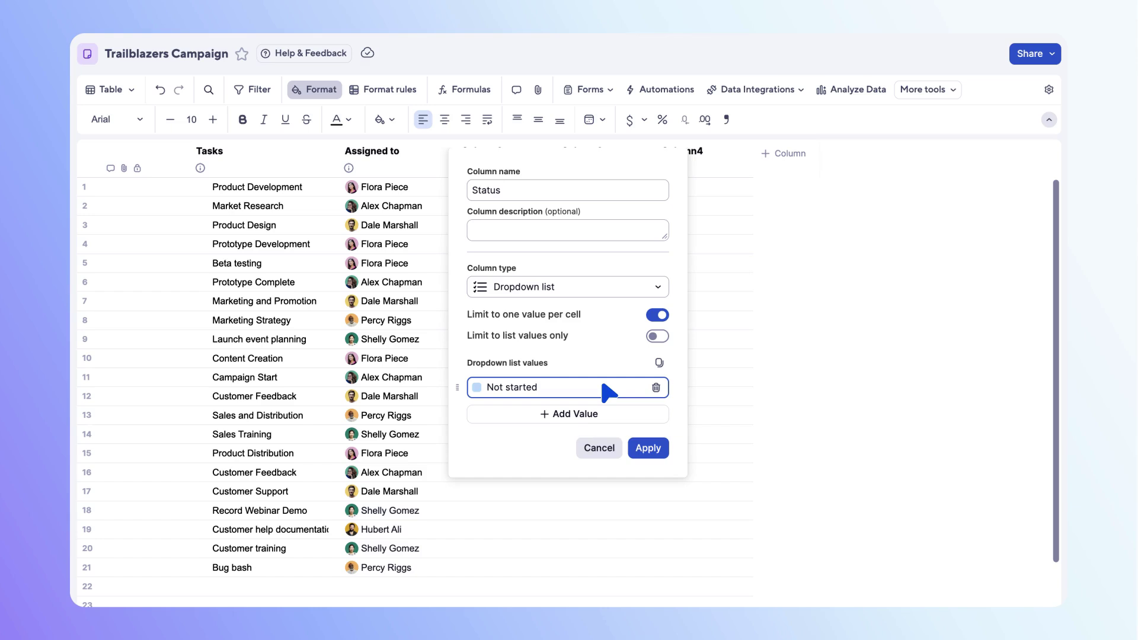
pyautogui.click(478, 387)
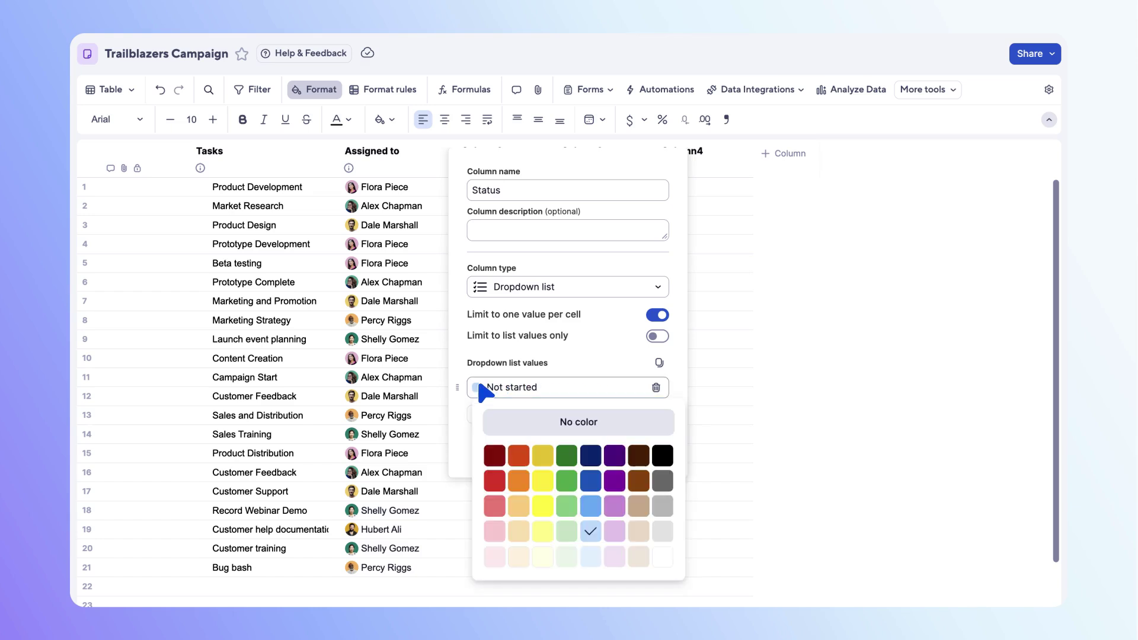
pyautogui.click(478, 387)
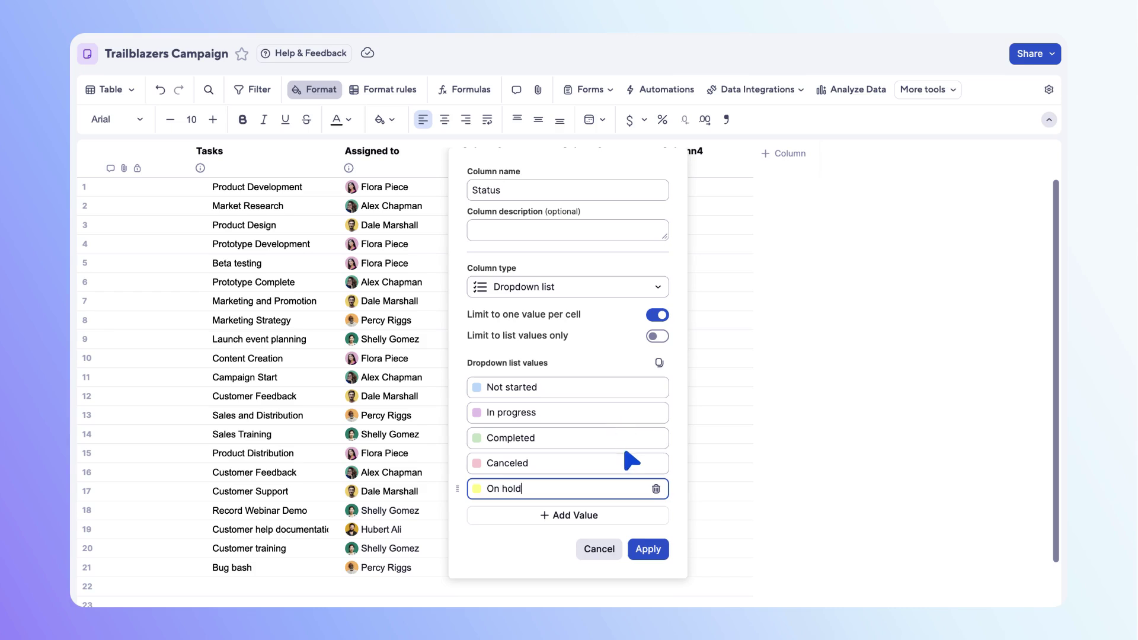
pyautogui.click(651, 549)
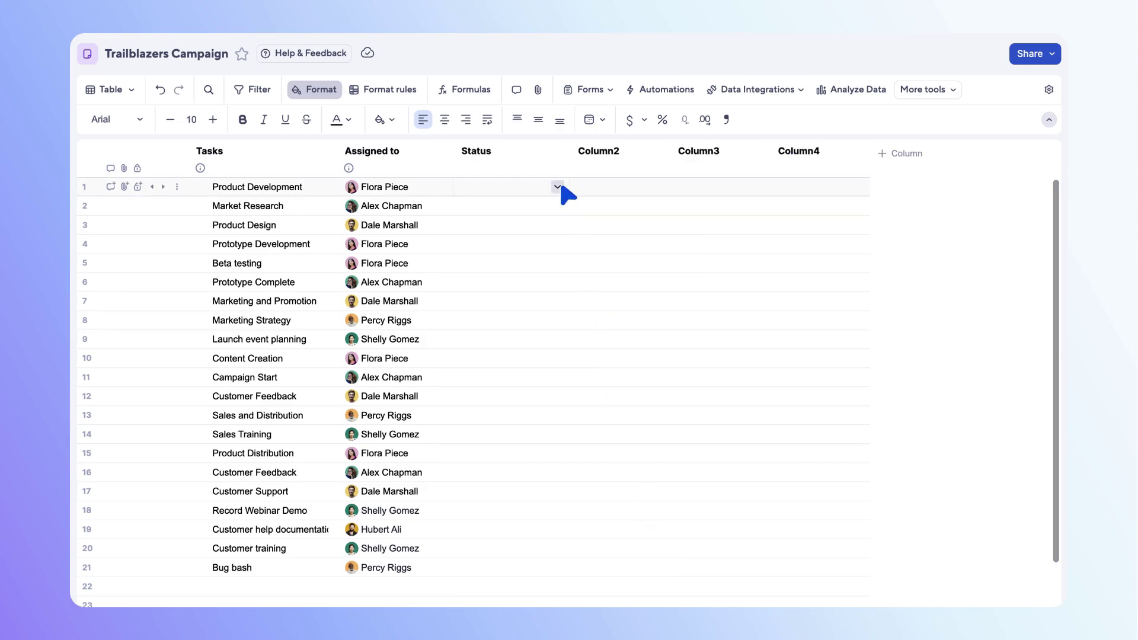
pyautogui.click(560, 188)
pyautogui.click(514, 261)
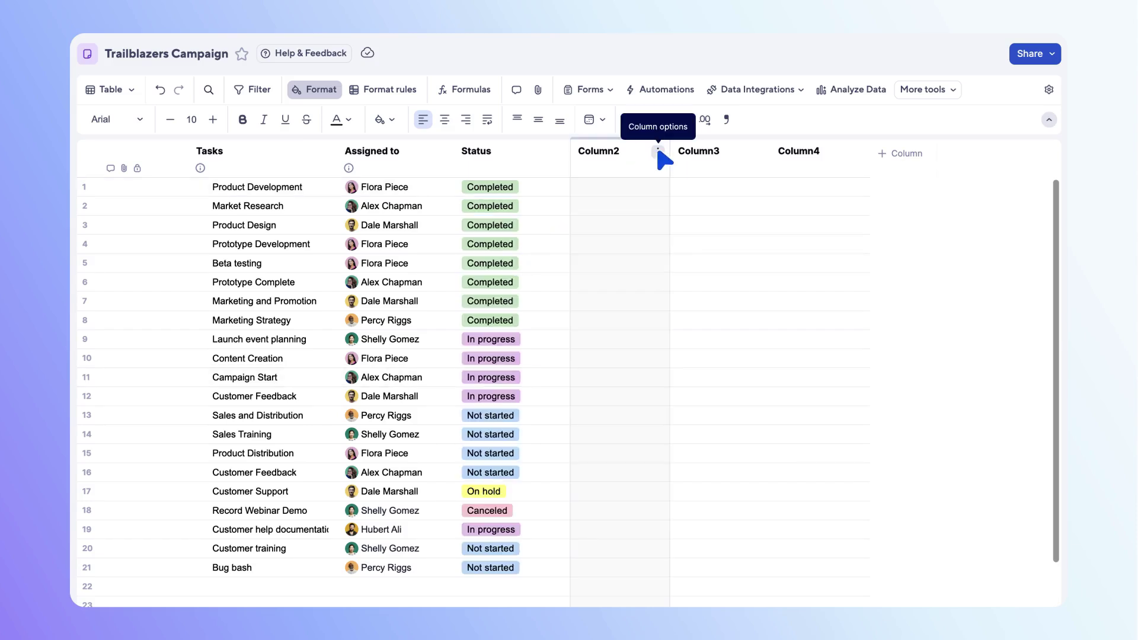
# Step: Turn Column2 into a 'Start Date' date column restricted to dates only
pyautogui.click(658, 152)
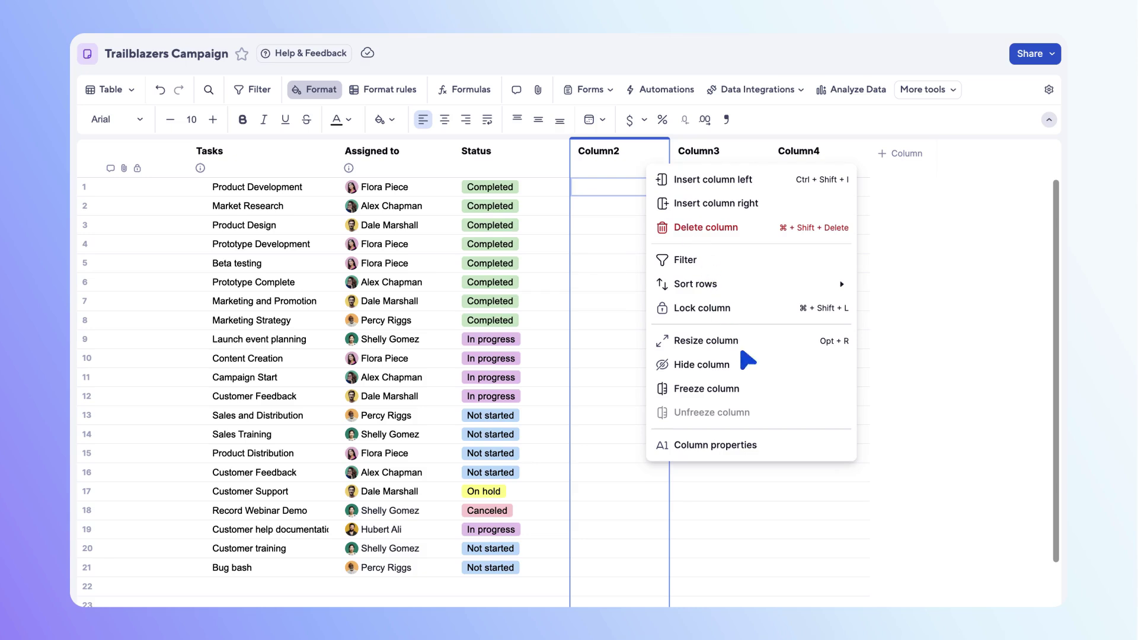
pyautogui.click(779, 443)
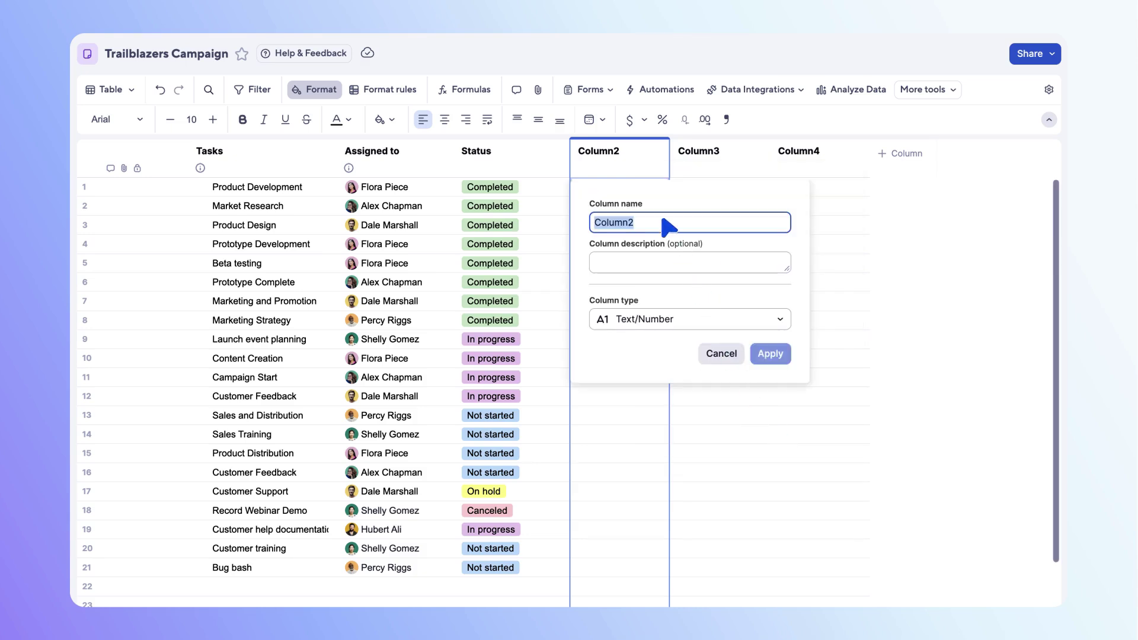
pyautogui.write('Start Date')
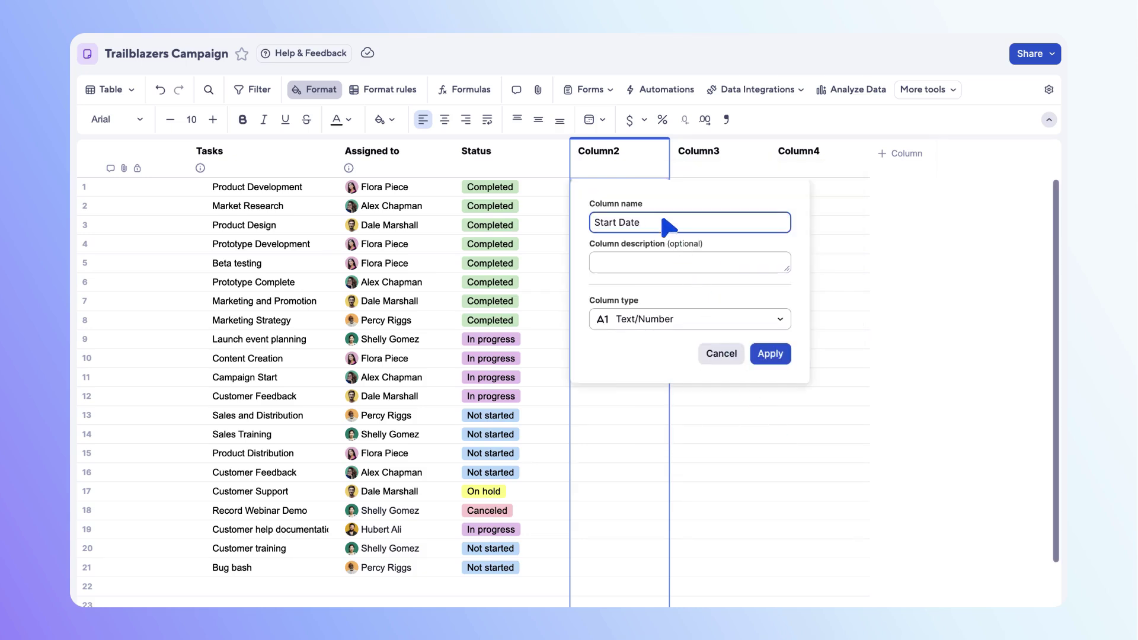
pyautogui.click(772, 313)
pyautogui.click(652, 394)
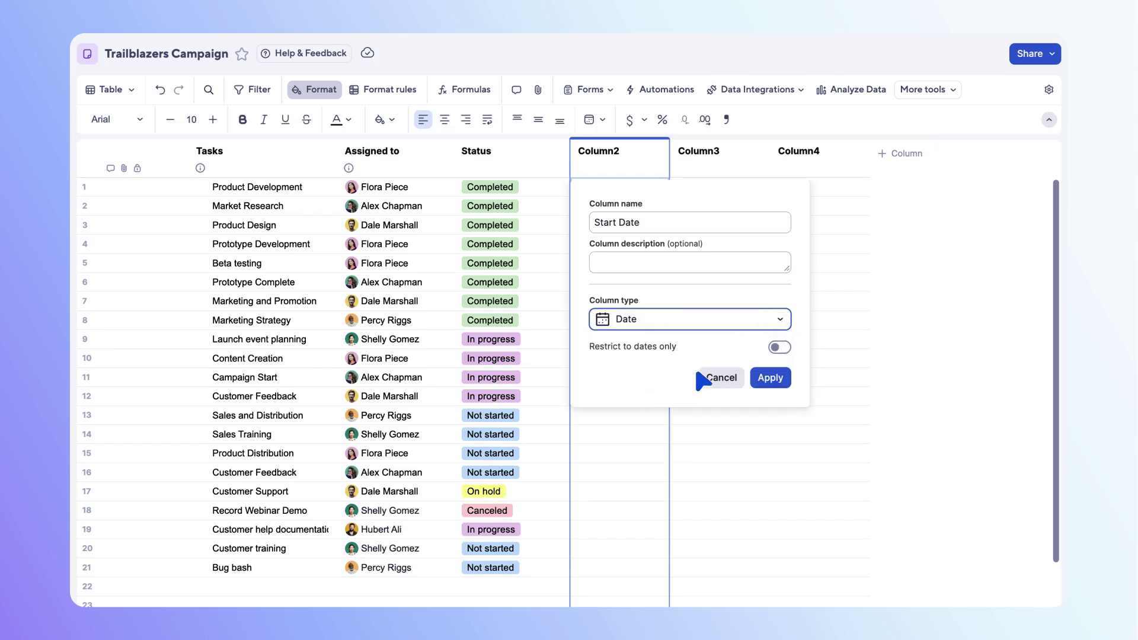
pyautogui.click(779, 348)
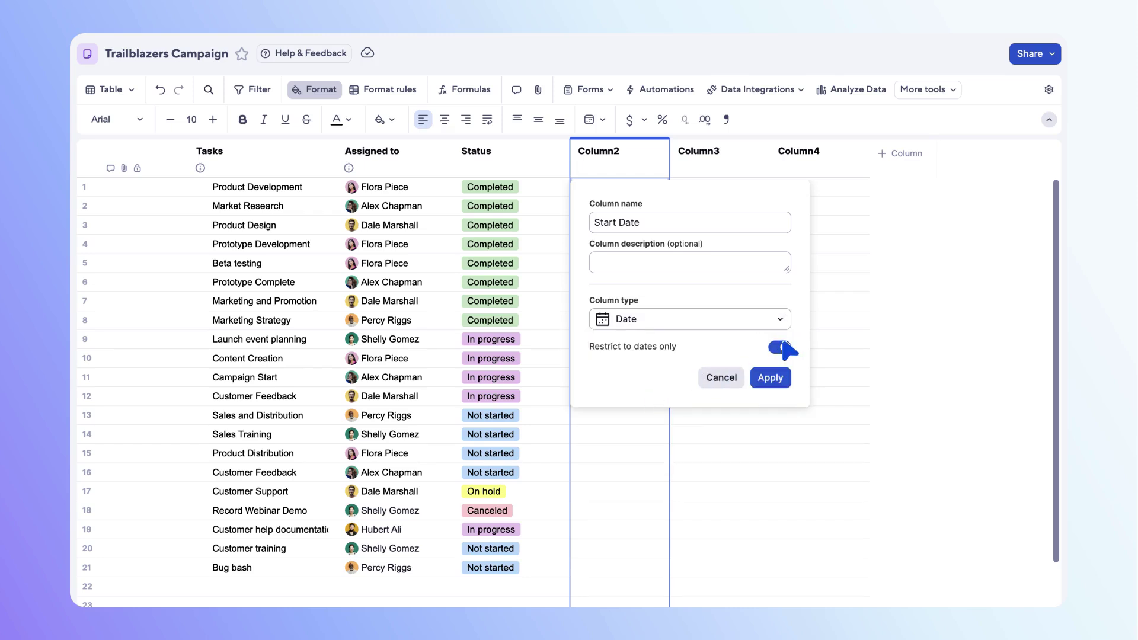
pyautogui.click(770, 380)
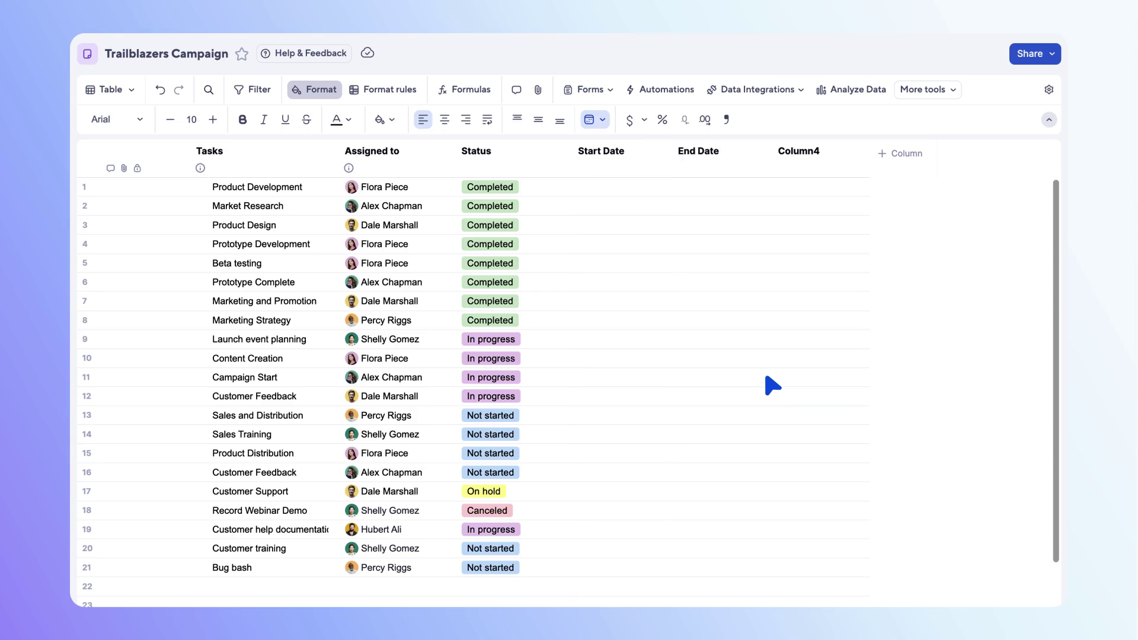
# Step: Give row 1 a start date of 09/08/25 and an end date of 09/26/25
pyautogui.click(643, 184)
pyautogui.click(734, 288)
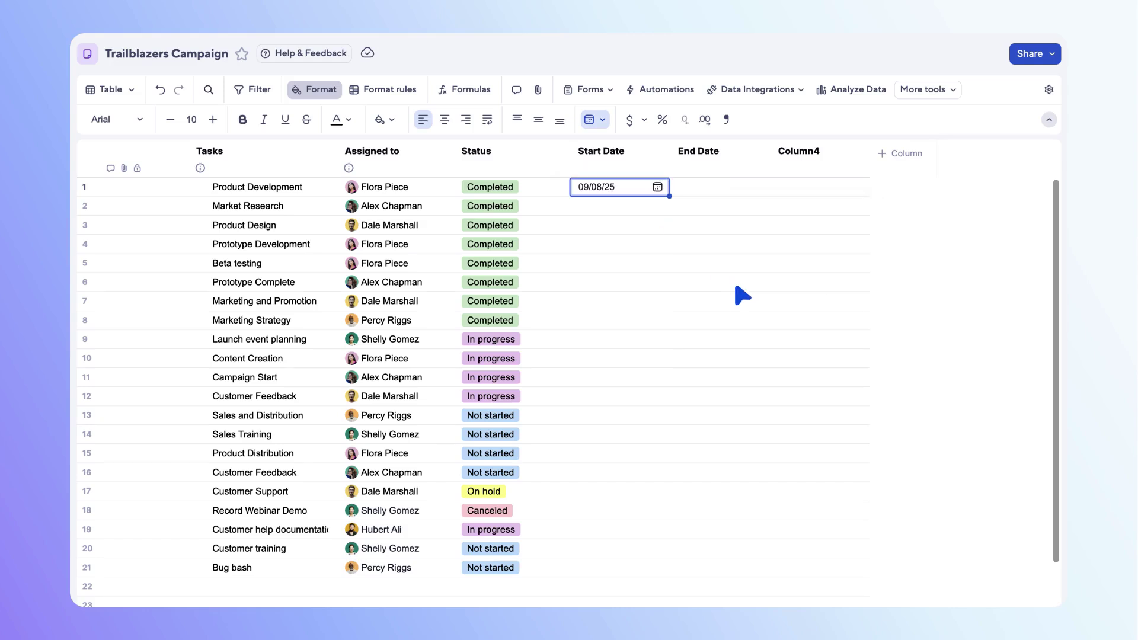
pyautogui.click(744, 189)
pyautogui.click(929, 335)
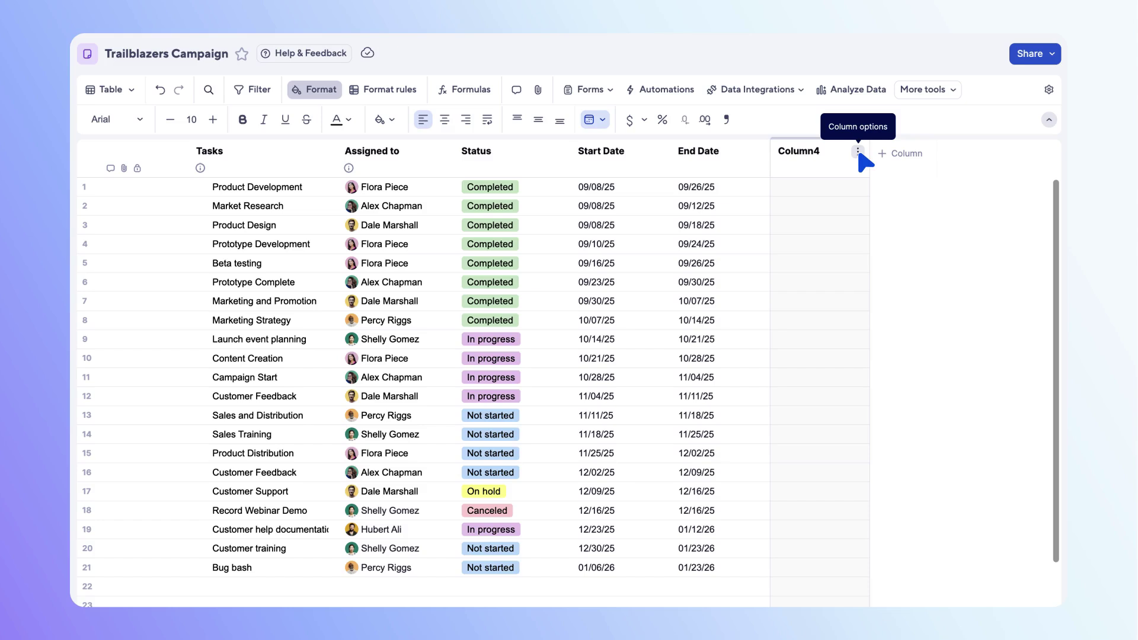
# Step: Make Column4 a red/yellow/green 'Health' symbols column and mark Product Development Green
pyautogui.click(858, 152)
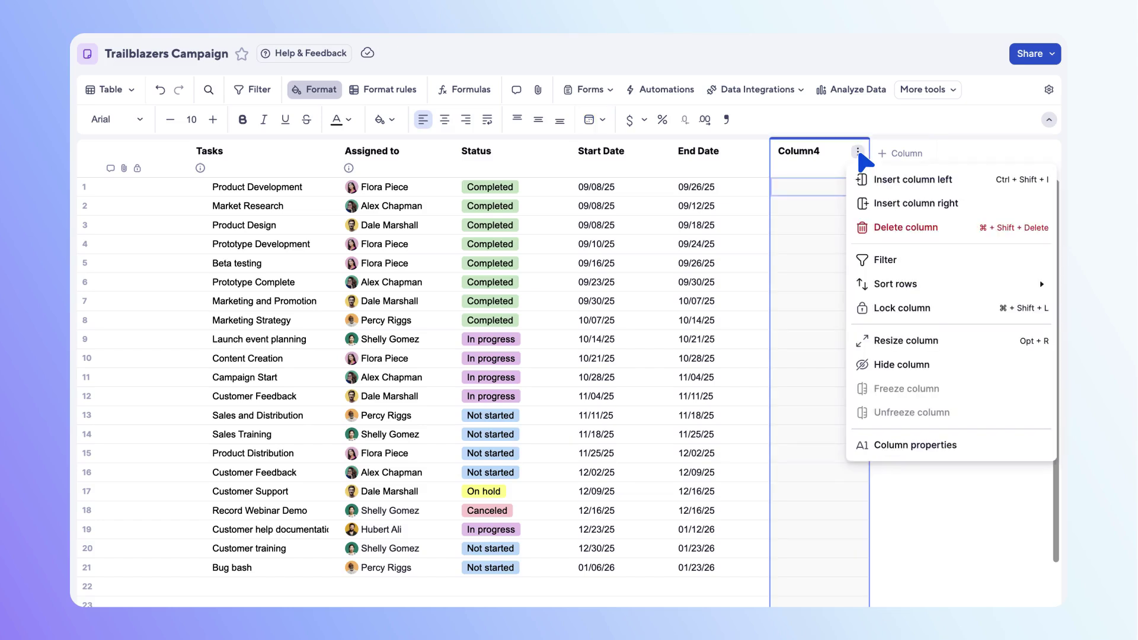
pyautogui.click(975, 444)
pyautogui.write('Health')
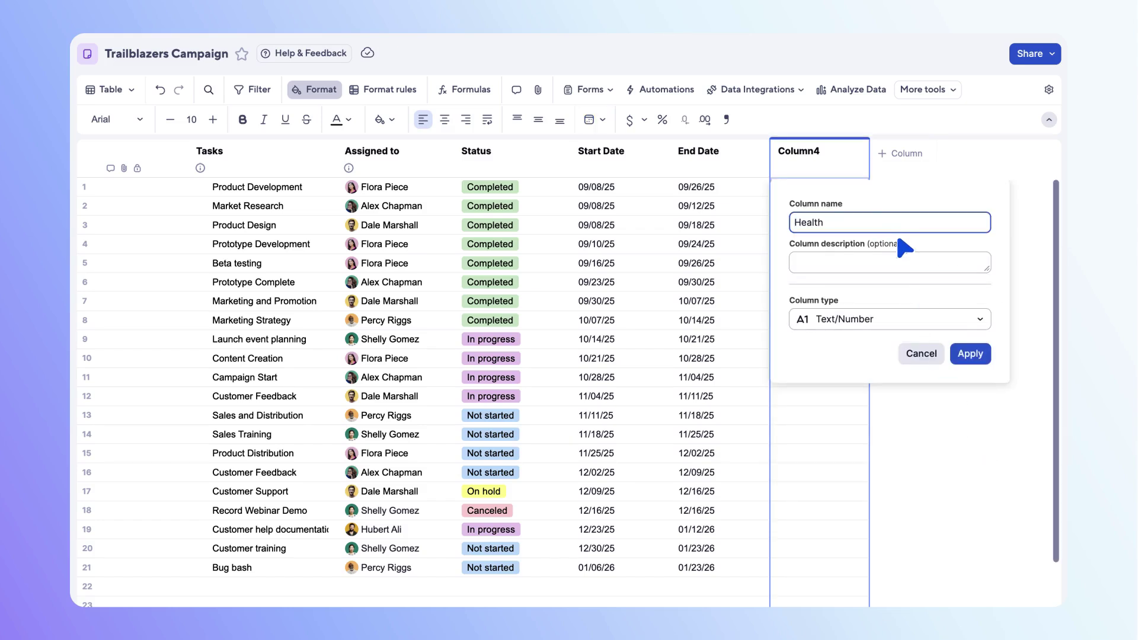
pyautogui.click(978, 320)
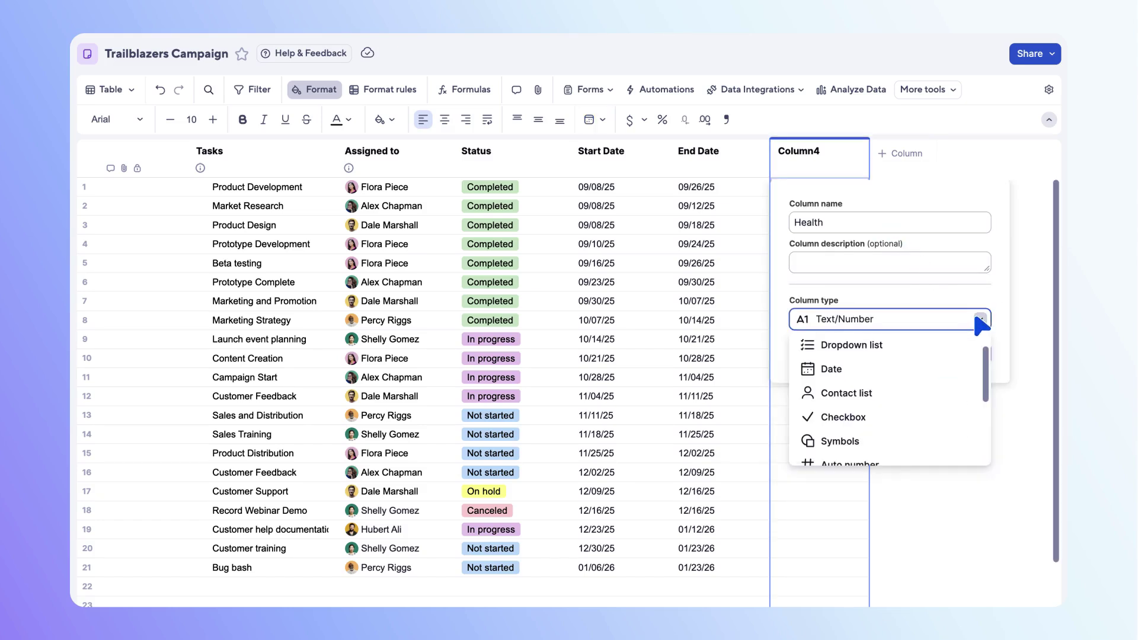
pyautogui.click(862, 440)
pyautogui.click(979, 388)
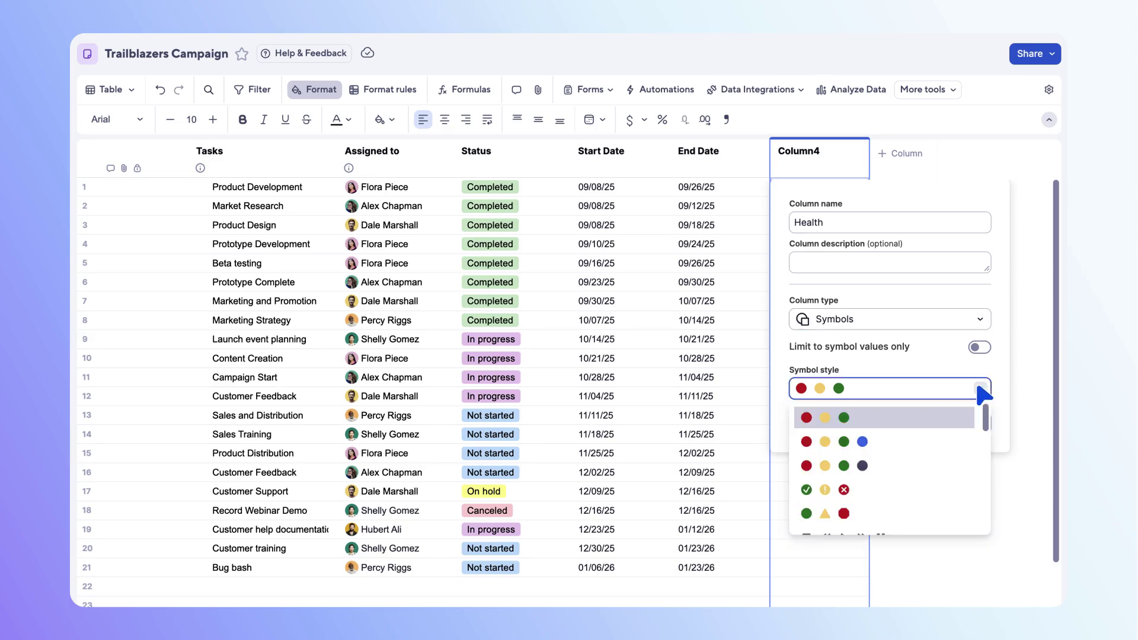
pyautogui.click(982, 391)
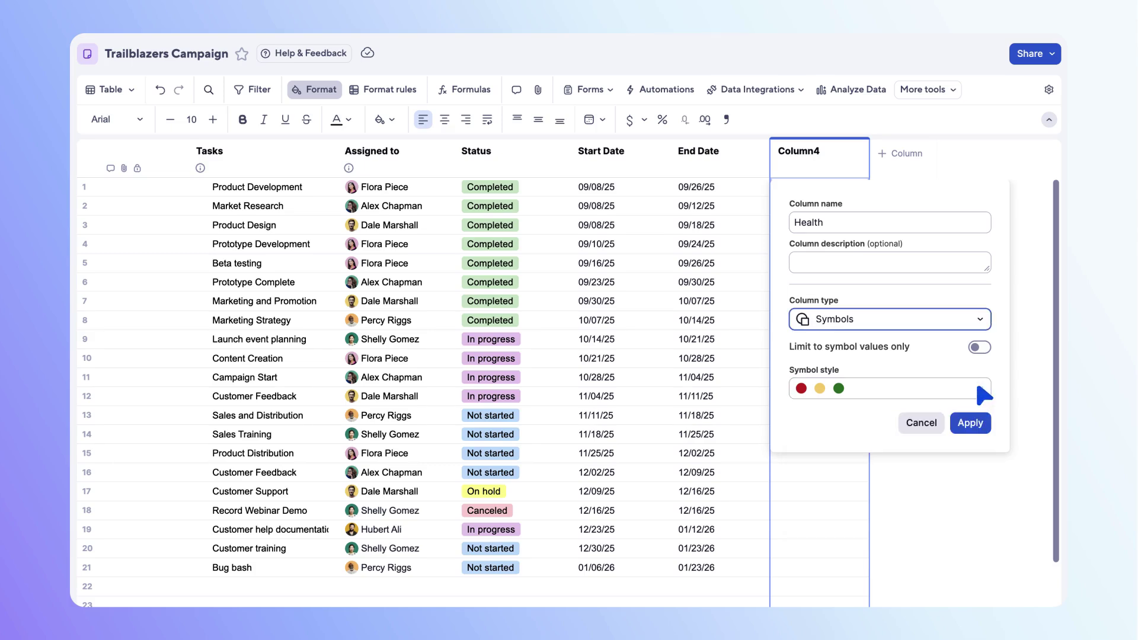
pyautogui.click(970, 423)
pyautogui.click(858, 187)
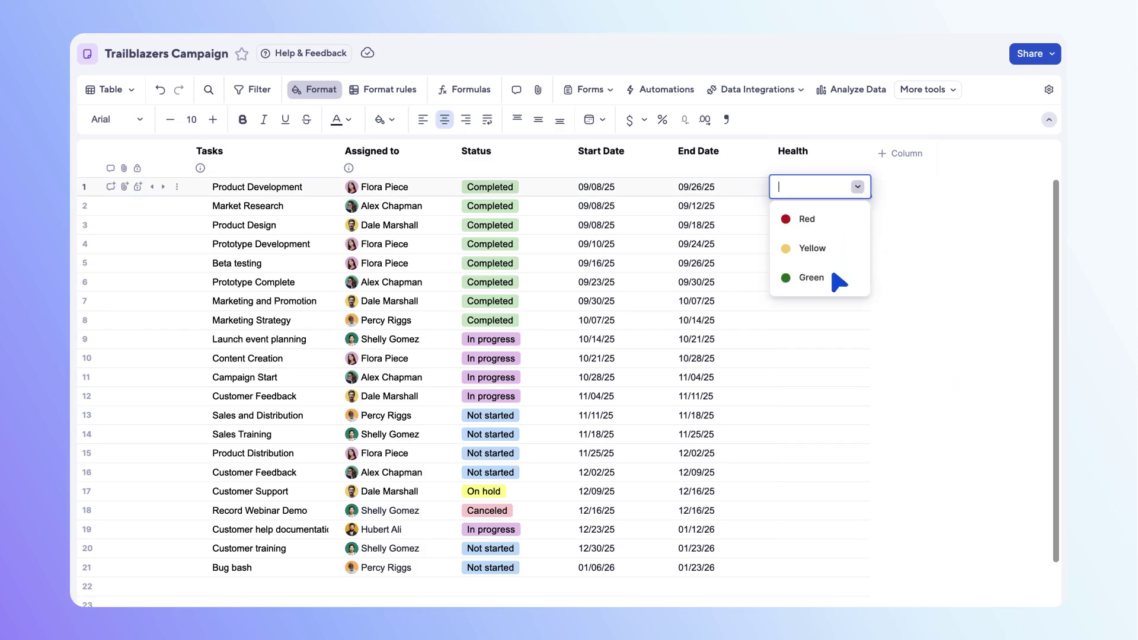
pyautogui.click(832, 275)
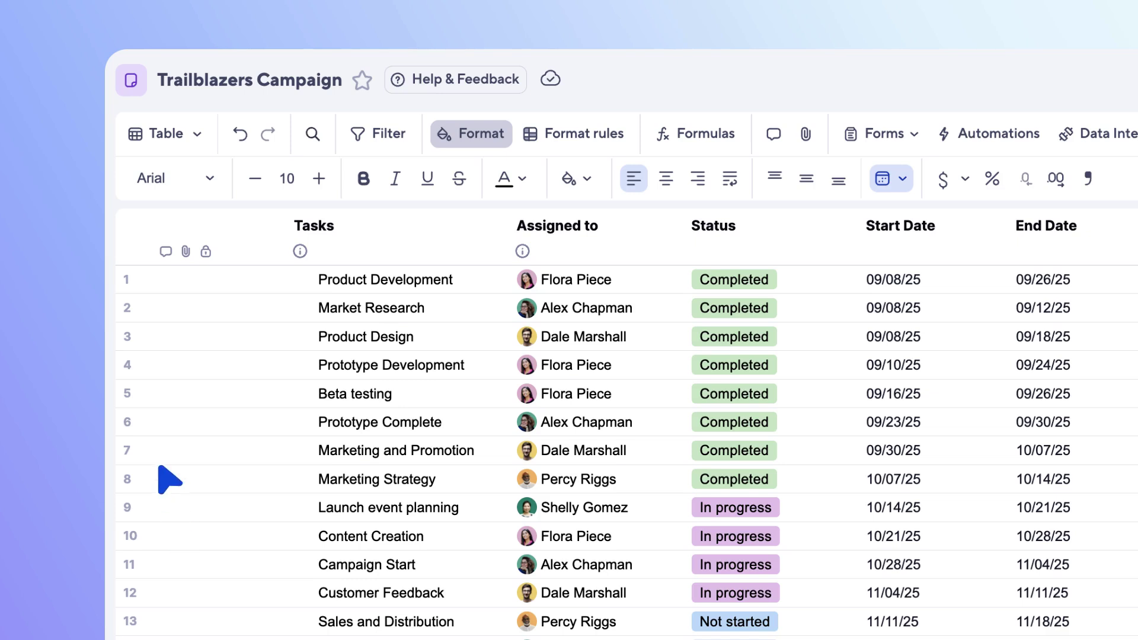
# Step: Indent Market Research under Product Development, then make that parent row bold with light blue fill
pyautogui.click(243, 308)
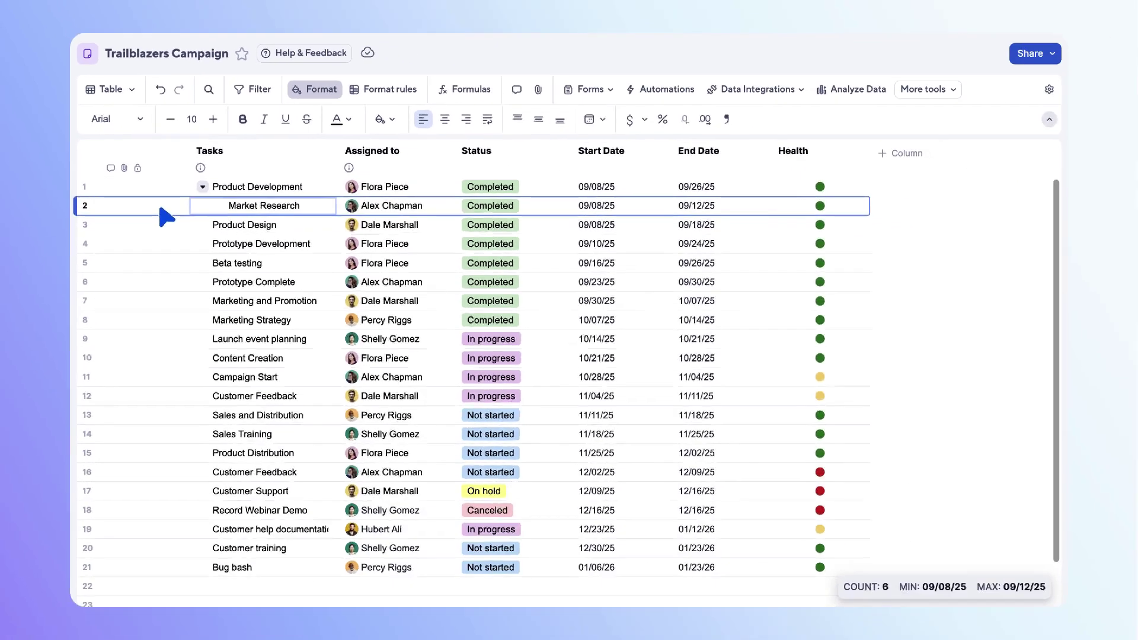
pyautogui.press('Escape')
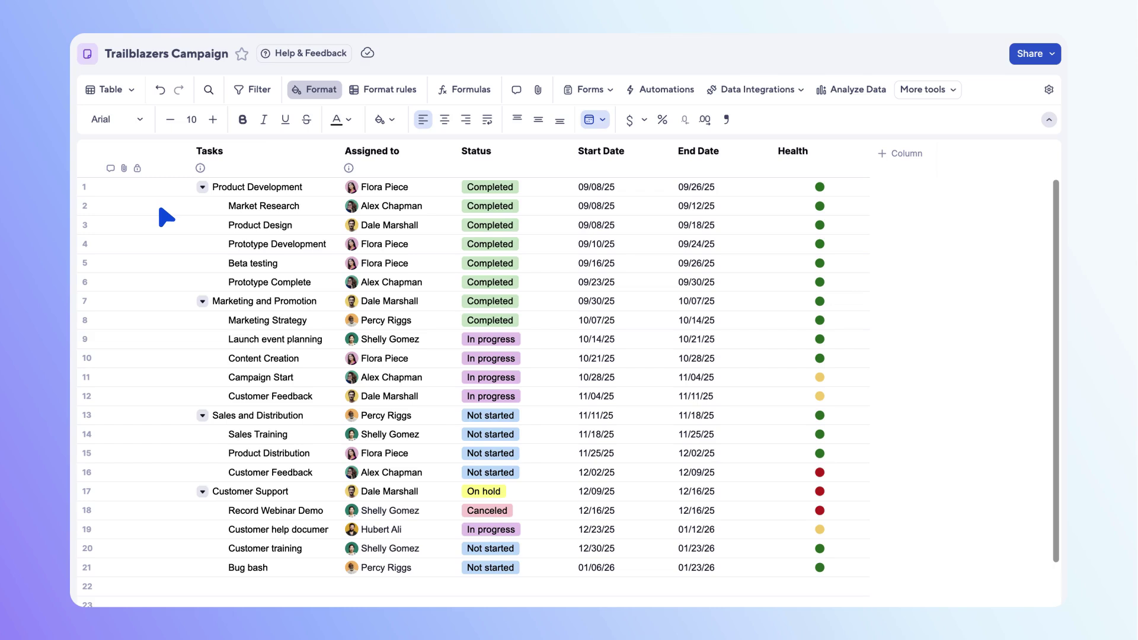
pyautogui.click(185, 186)
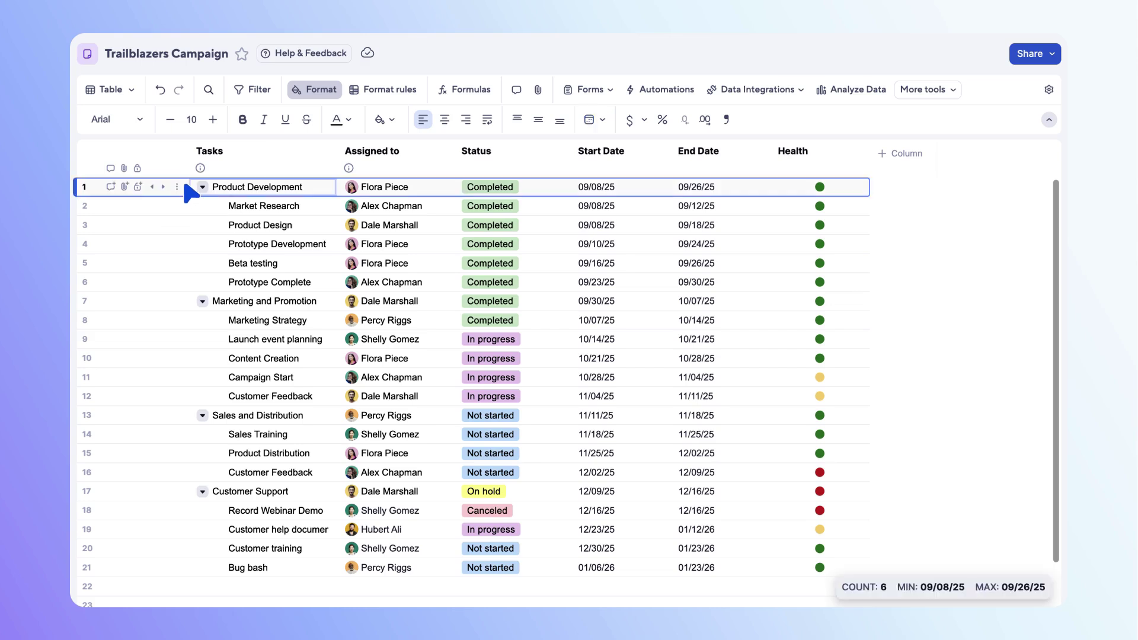
pyautogui.click(243, 119)
pyautogui.click(384, 122)
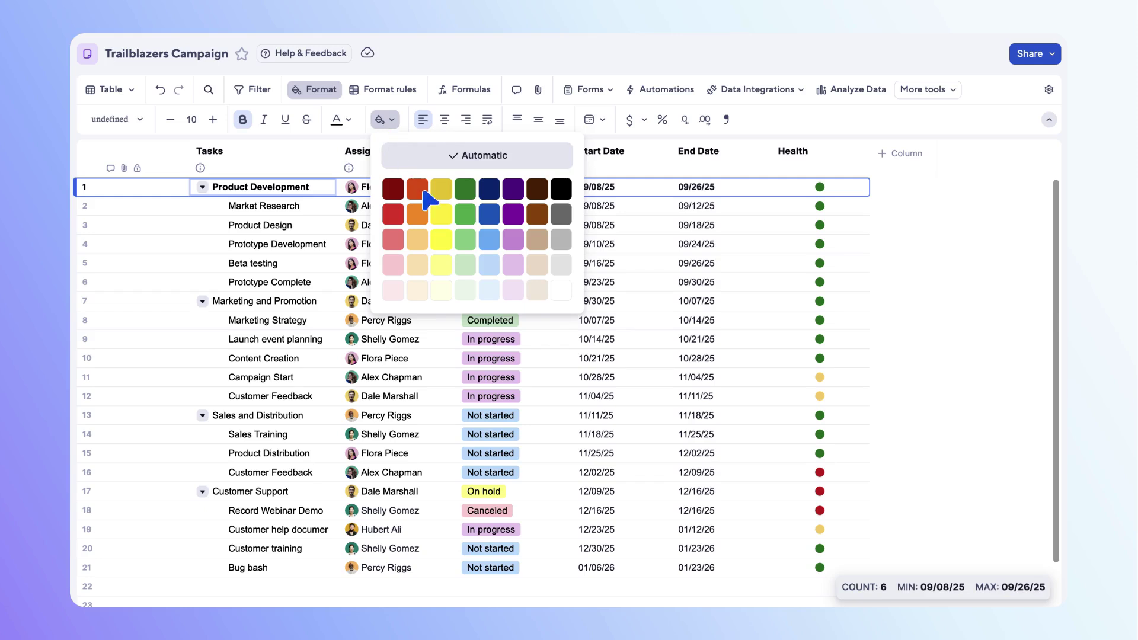
pyautogui.click(483, 285)
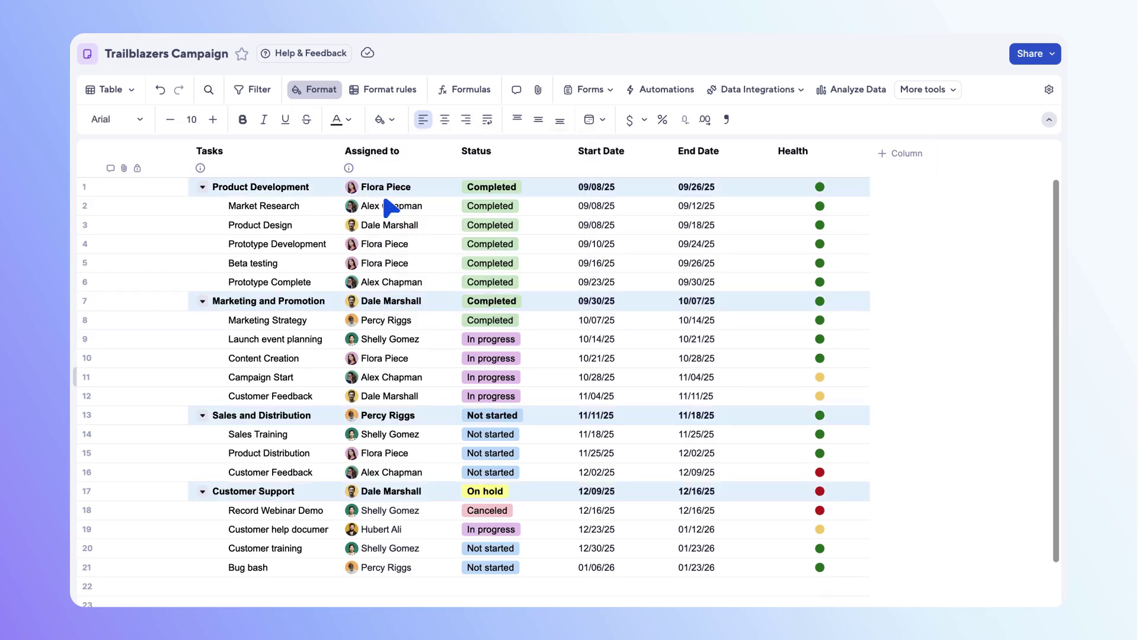
# Step: Collapse all task groups from the Tasks column menu
pyautogui.click(325, 152)
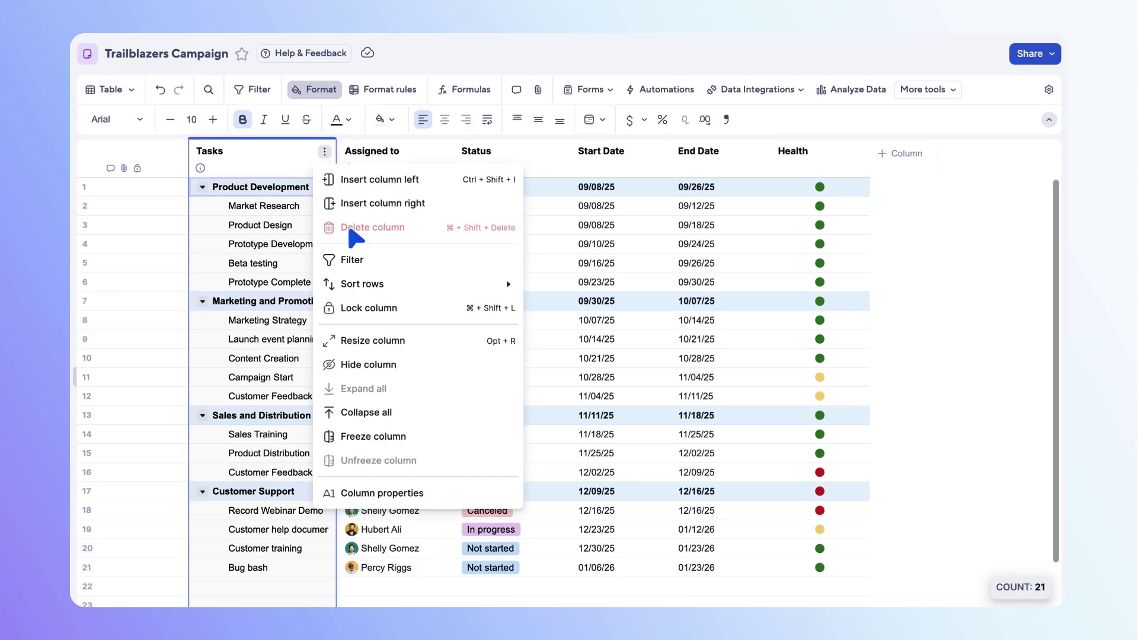
pyautogui.click(402, 410)
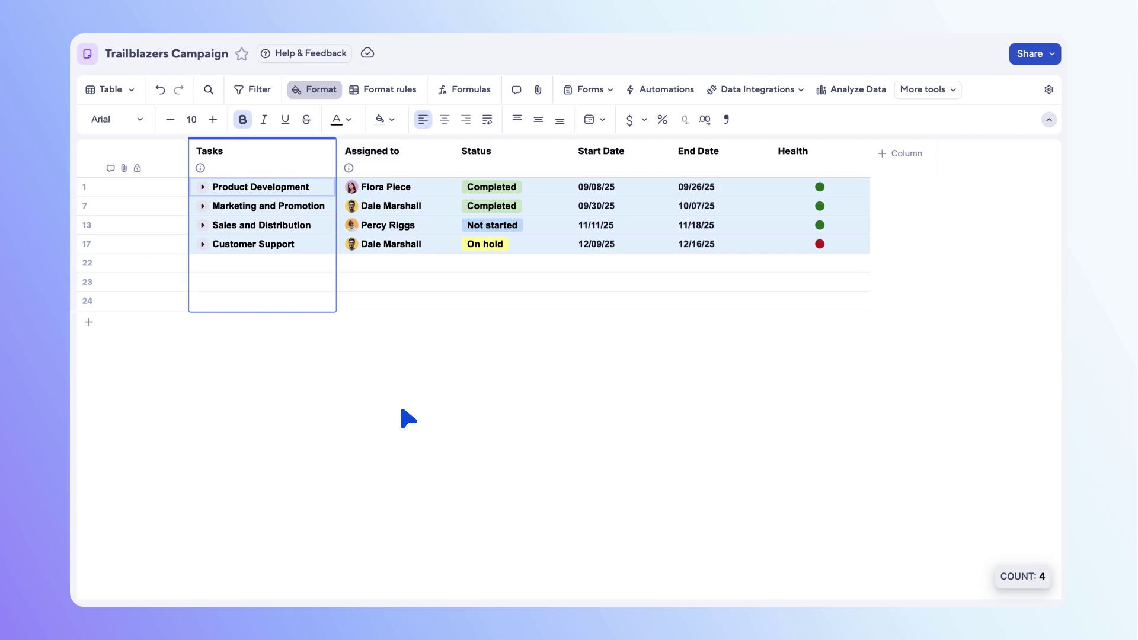
pyautogui.click(130, 88)
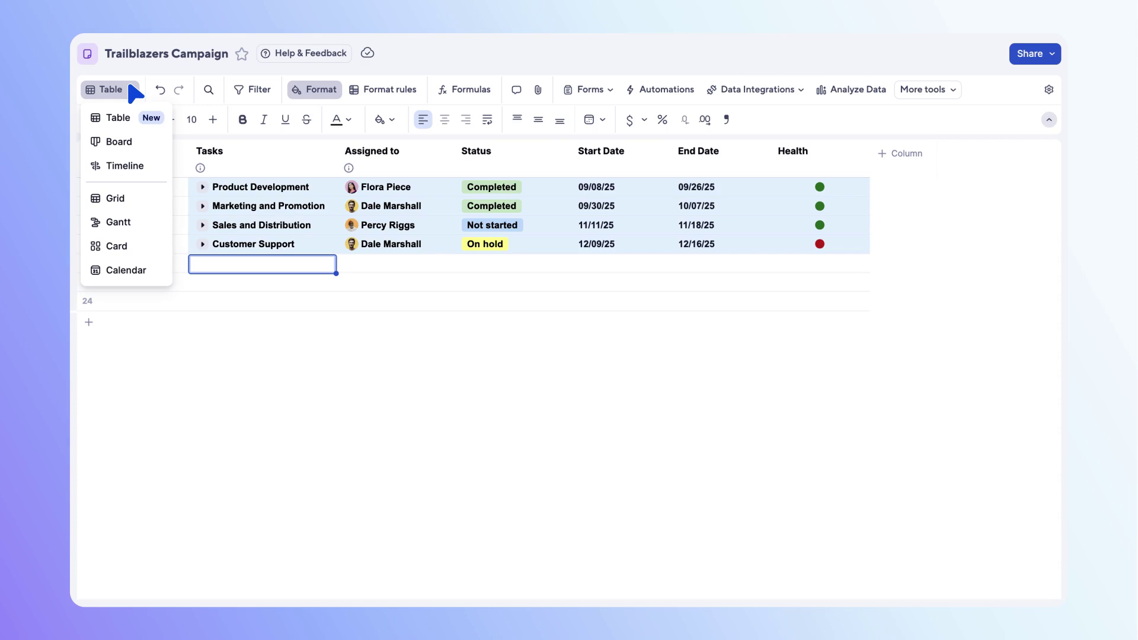
# Step: Switch the sheet to Board view and check its group-by field options
pyautogui.click(132, 140)
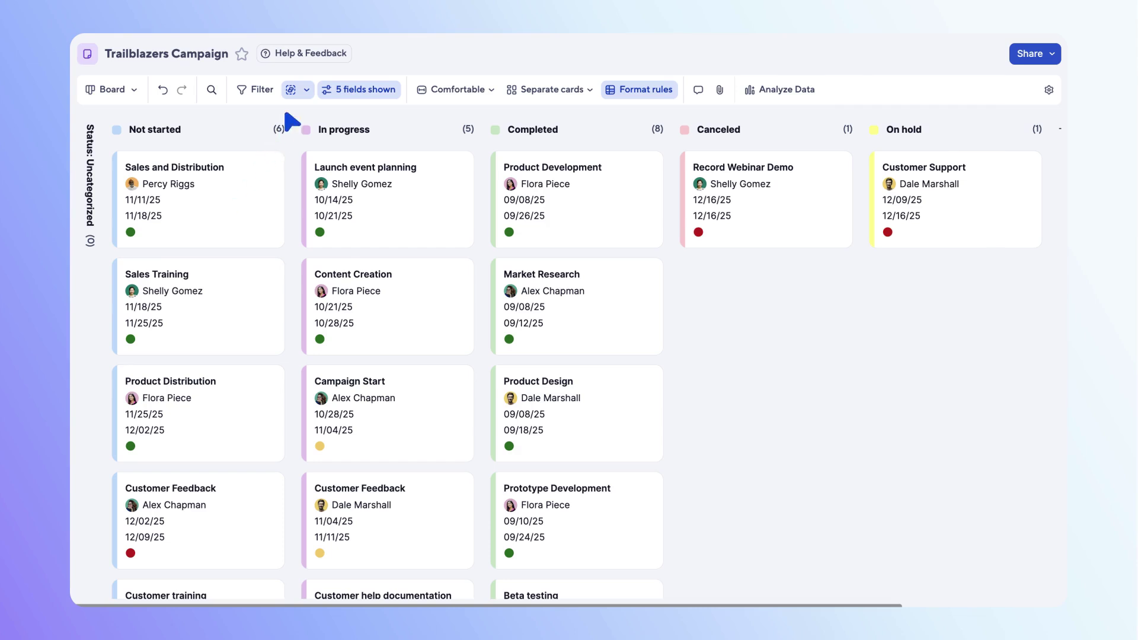
pyautogui.click(300, 87)
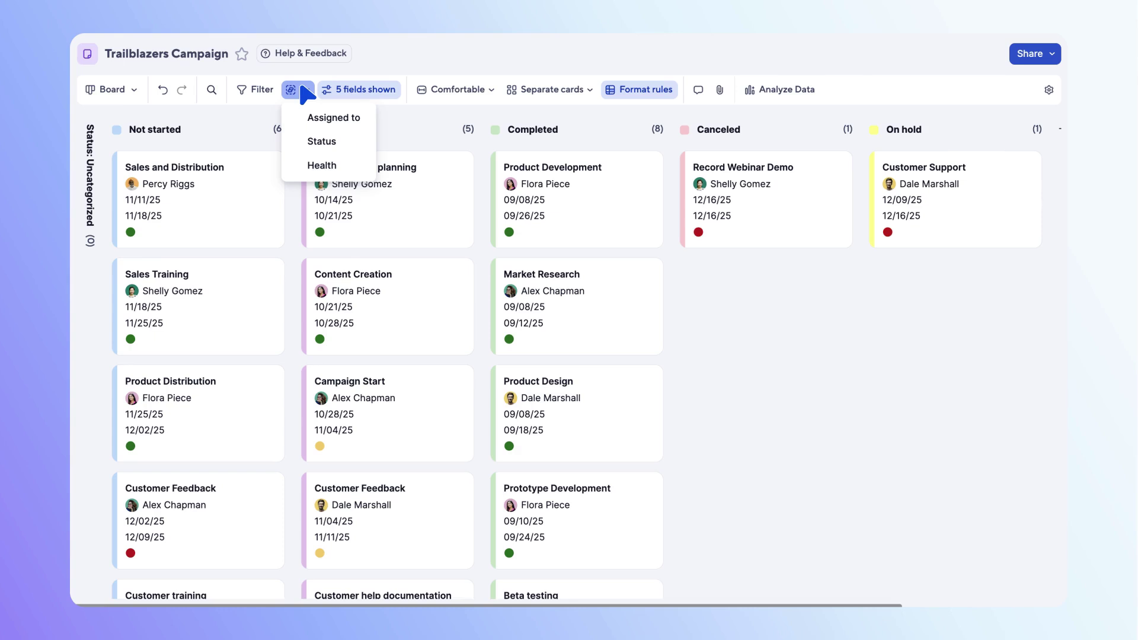
pyautogui.click(131, 90)
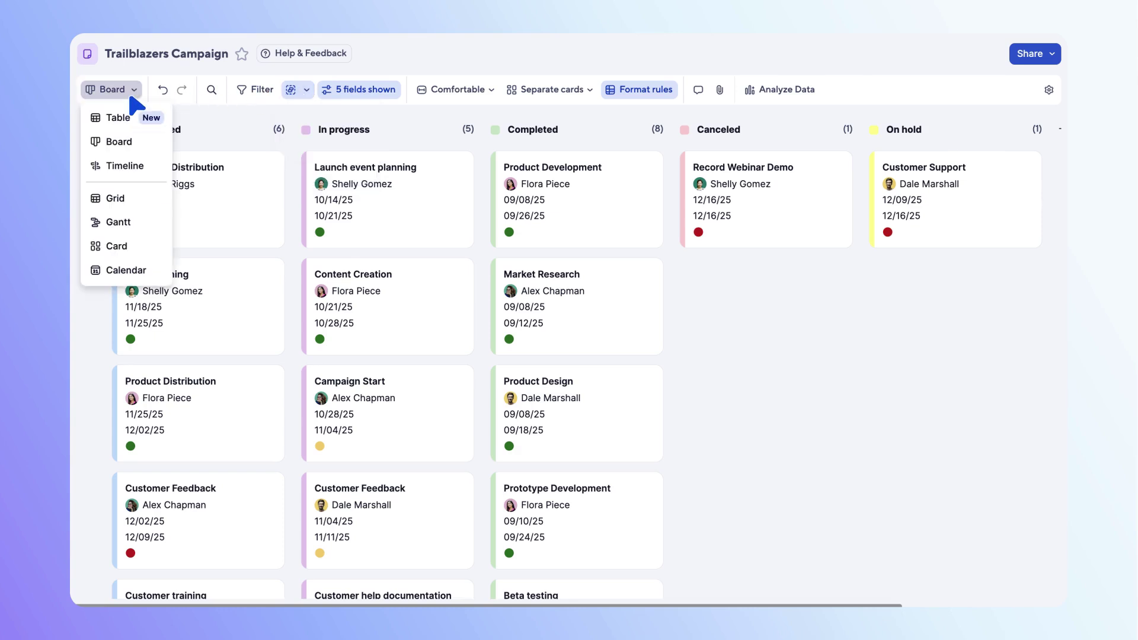
# Step: Switch the Trailblazers Campaign sheet to Timeline view
pyautogui.click(125, 166)
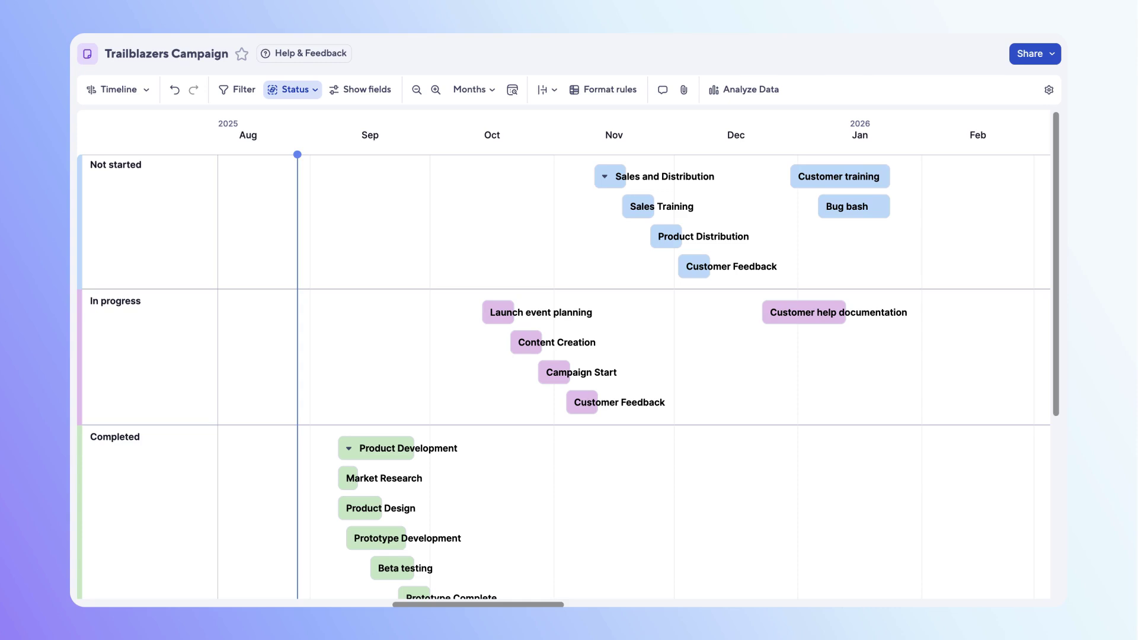